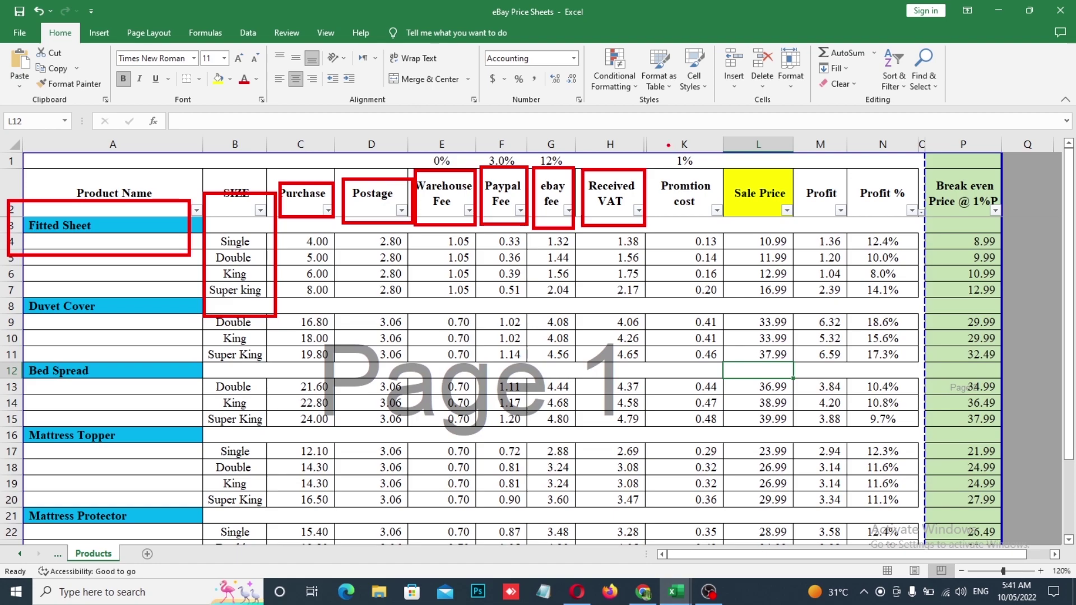
pyautogui.moveTo(654, 135); pyautogui.dragTo(704, 222)
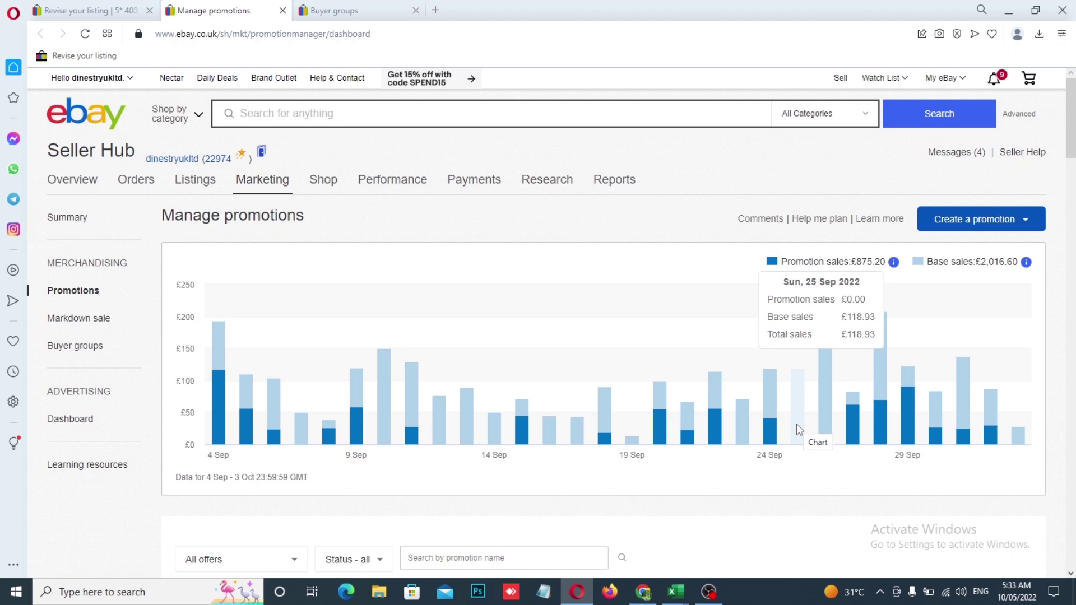
# - Review the total, repeat and one-time buyer figures and the follower figure in the Seller Hub's Buyer groups
pyautogui.click(343, 9)
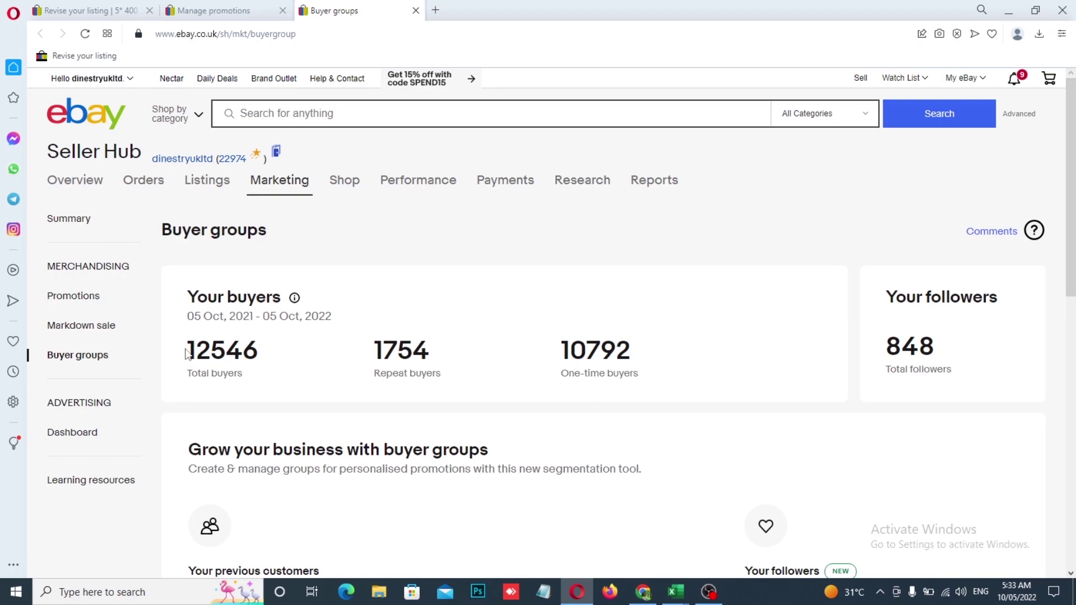
pyautogui.moveTo(187, 352); pyautogui.dragTo(258, 346)
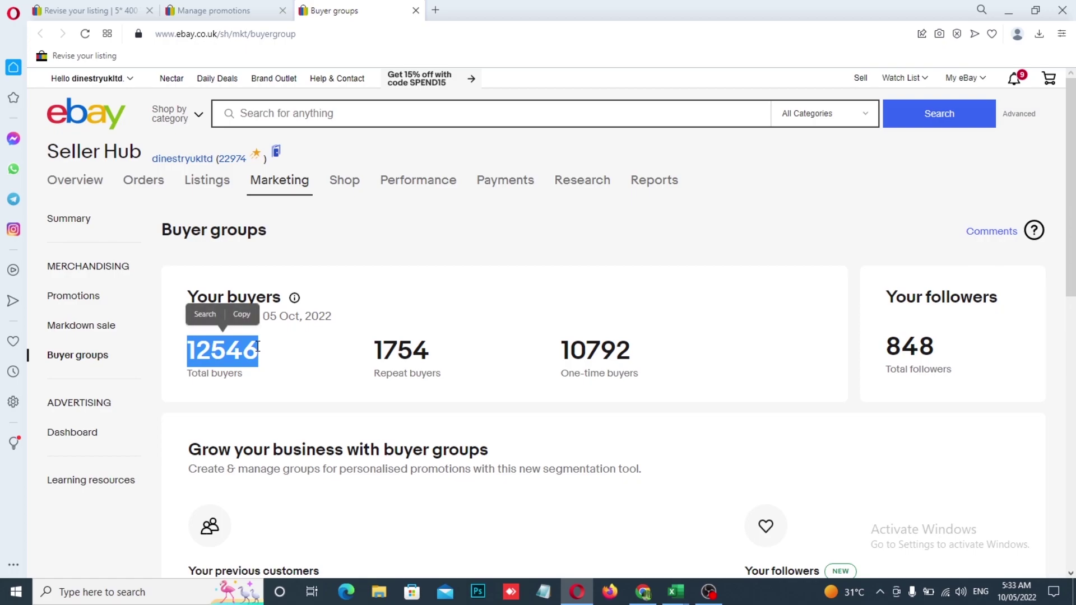
pyautogui.moveTo(375, 345); pyautogui.dragTo(430, 345)
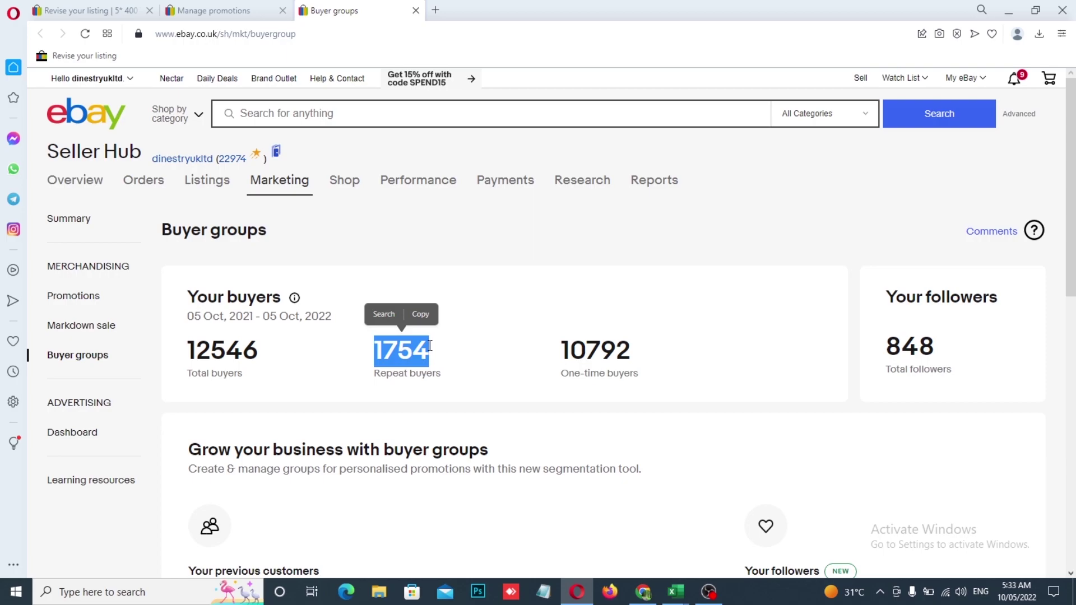
pyautogui.click(430, 314)
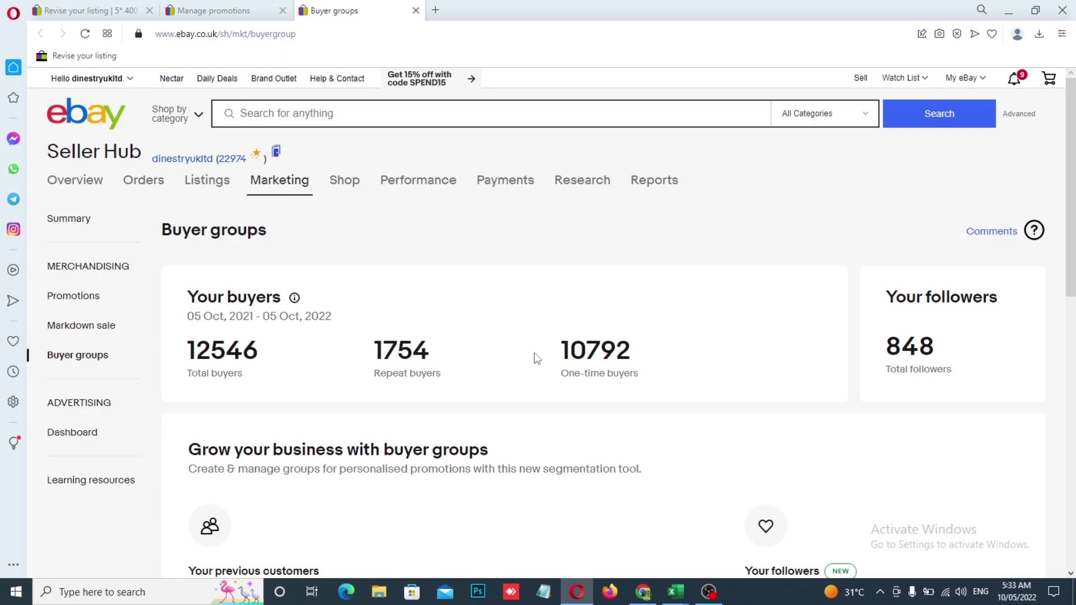
pyautogui.moveTo(557, 350); pyautogui.dragTo(649, 351)
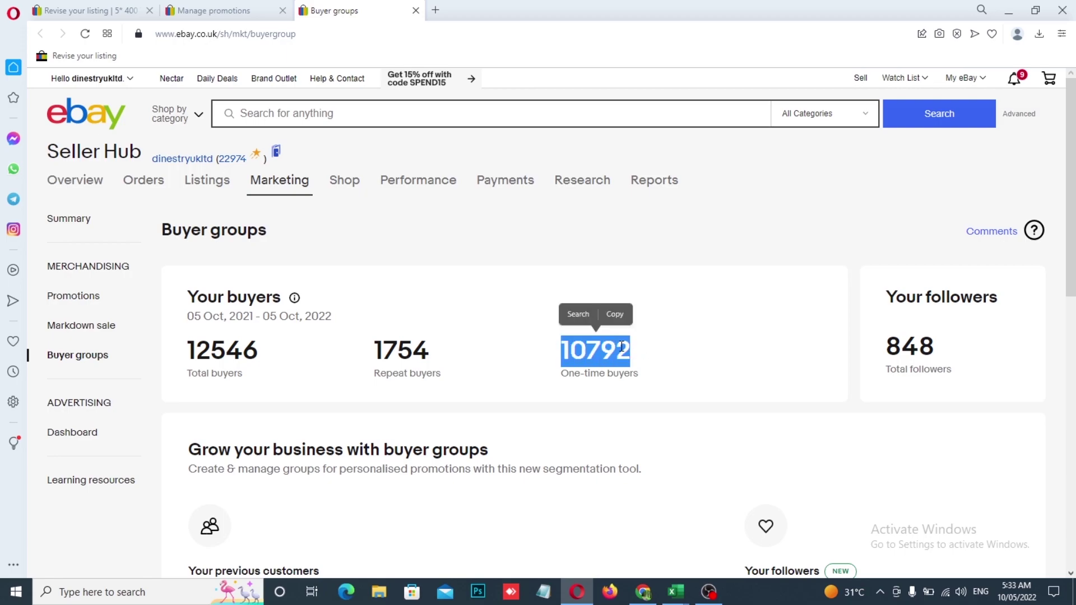
pyautogui.click(614, 314)
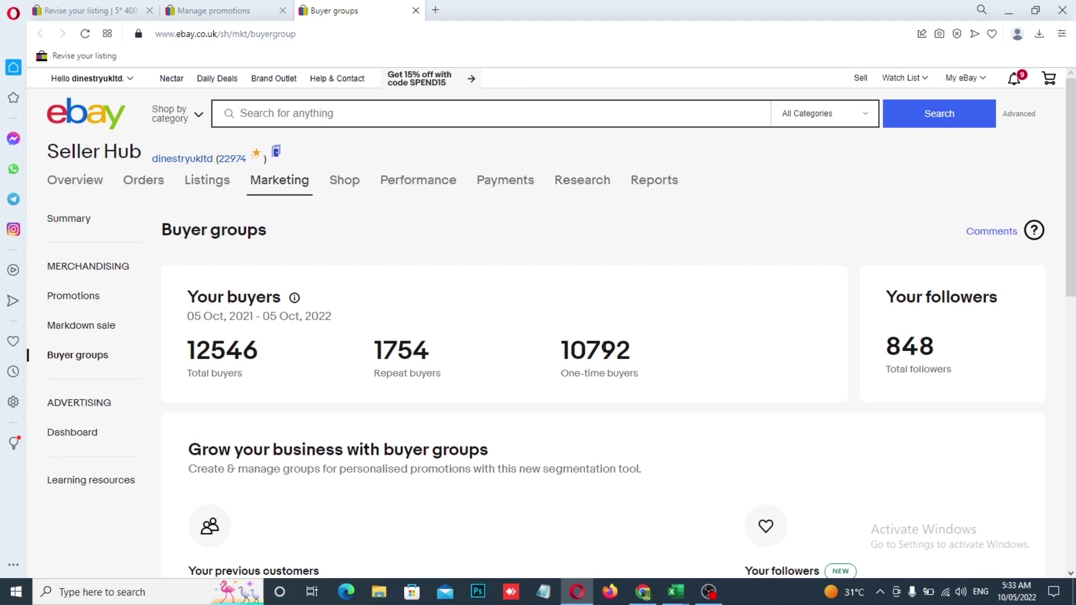
pyautogui.moveTo(886, 297); pyautogui.dragTo(978, 319)
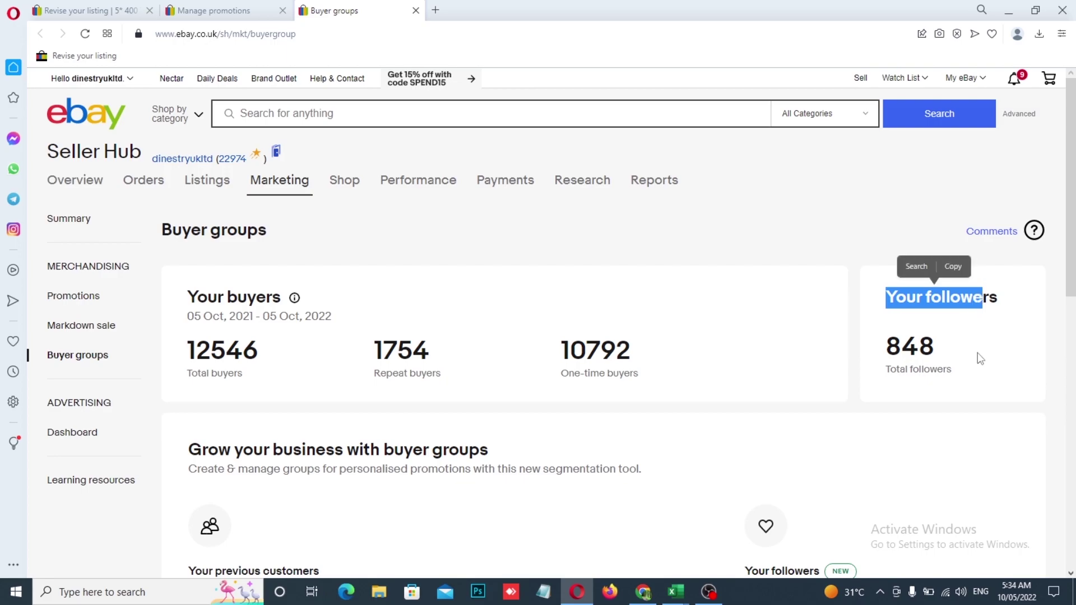
# - Return to the listing being revised and turn on Promote this listing
pyautogui.click(224, 10)
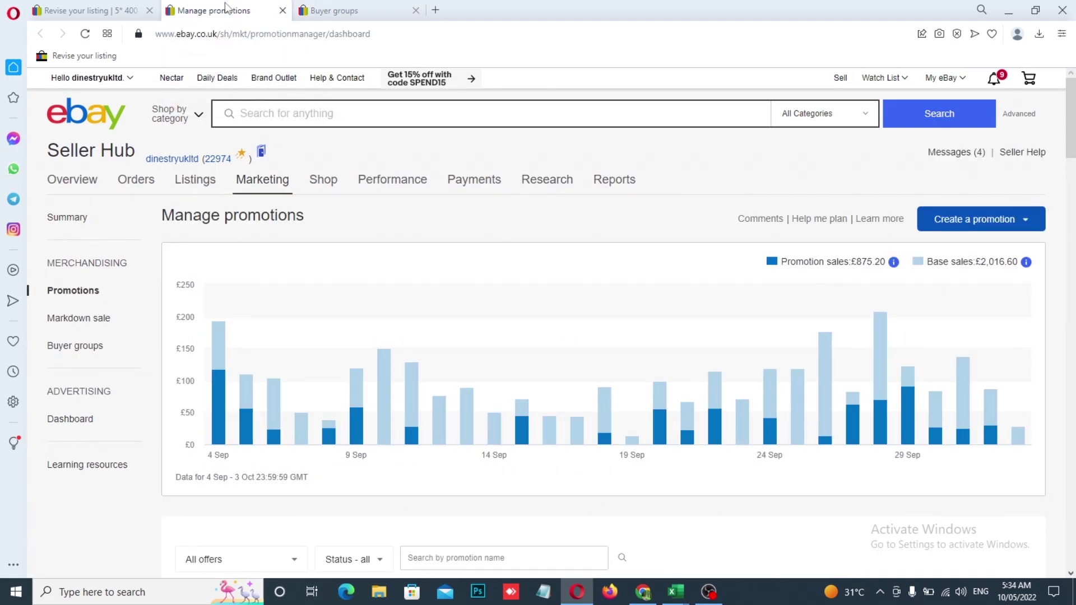
pyautogui.click(120, 8)
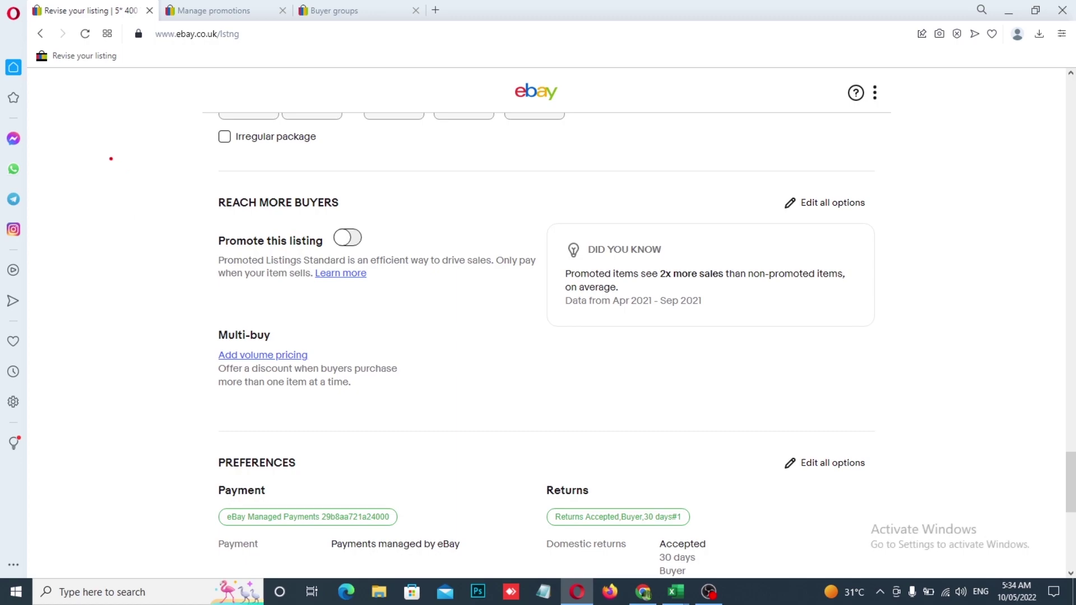
pyautogui.moveTo(85, 157); pyautogui.dragTo(1012, 433)
pyautogui.click(349, 239)
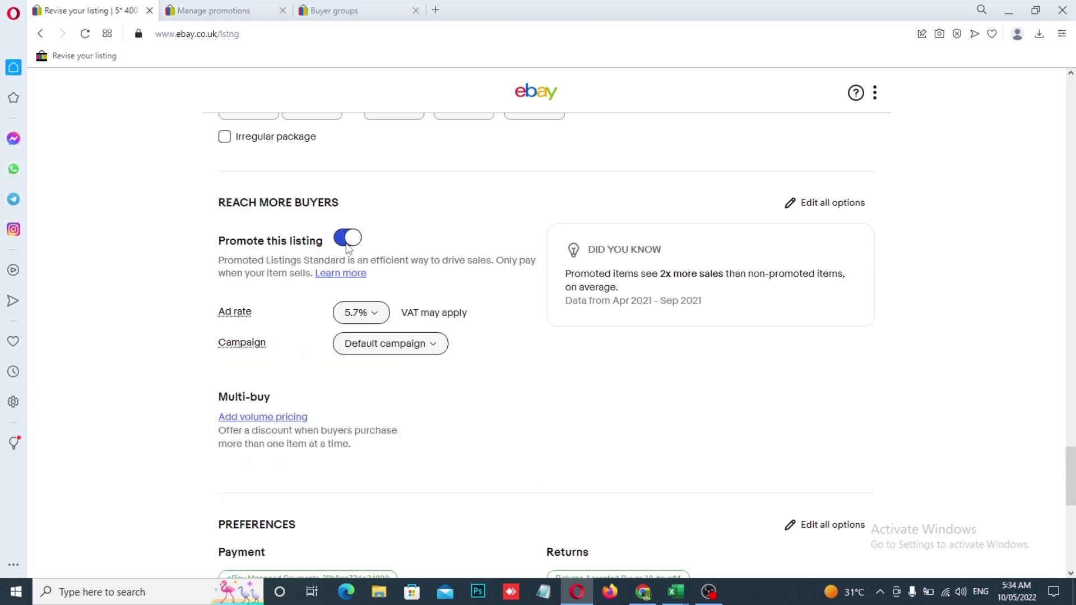
# - Set a custom ad rate of 6.7% for the promoted listing
pyautogui.click(370, 316)
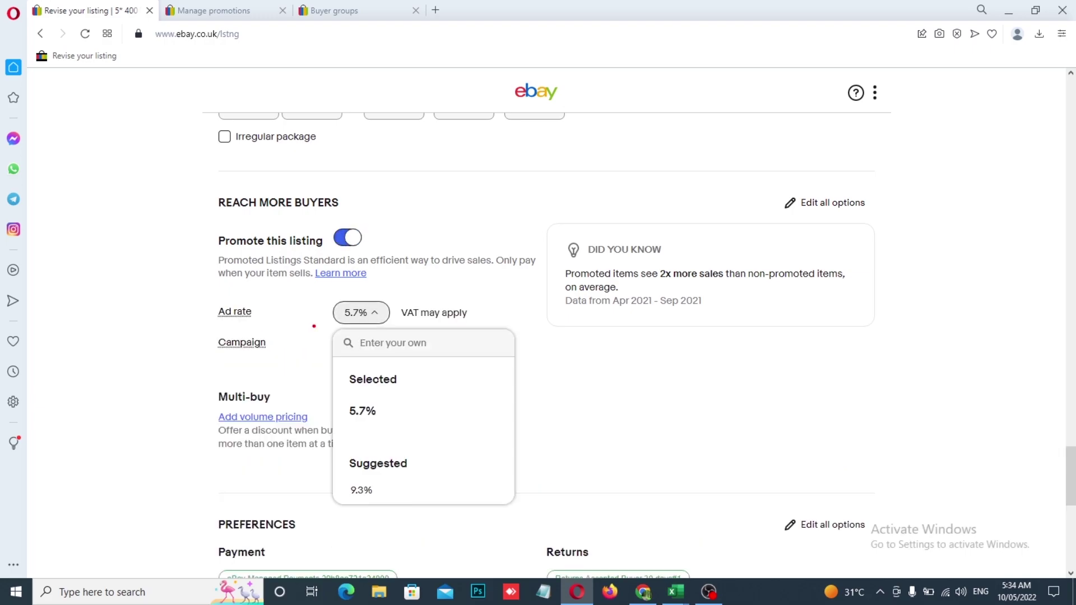
pyautogui.moveTo(313, 324)
pyautogui.mouseDown()
pyautogui.moveTo(417, 372)
pyautogui.moveTo(542, 359)
pyautogui.mouseUp()
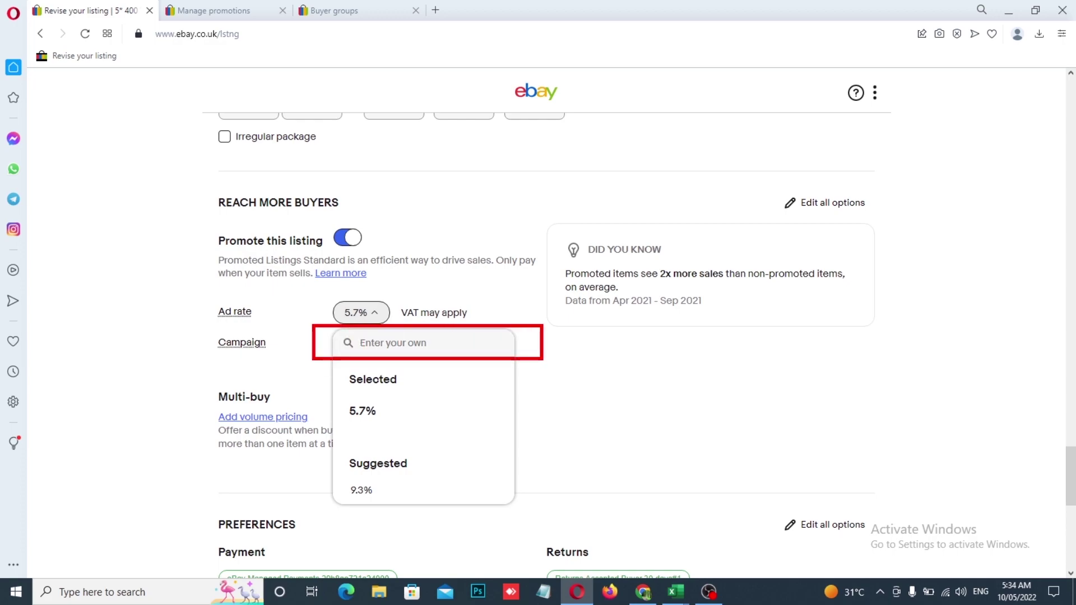
pyautogui.click(516, 393)
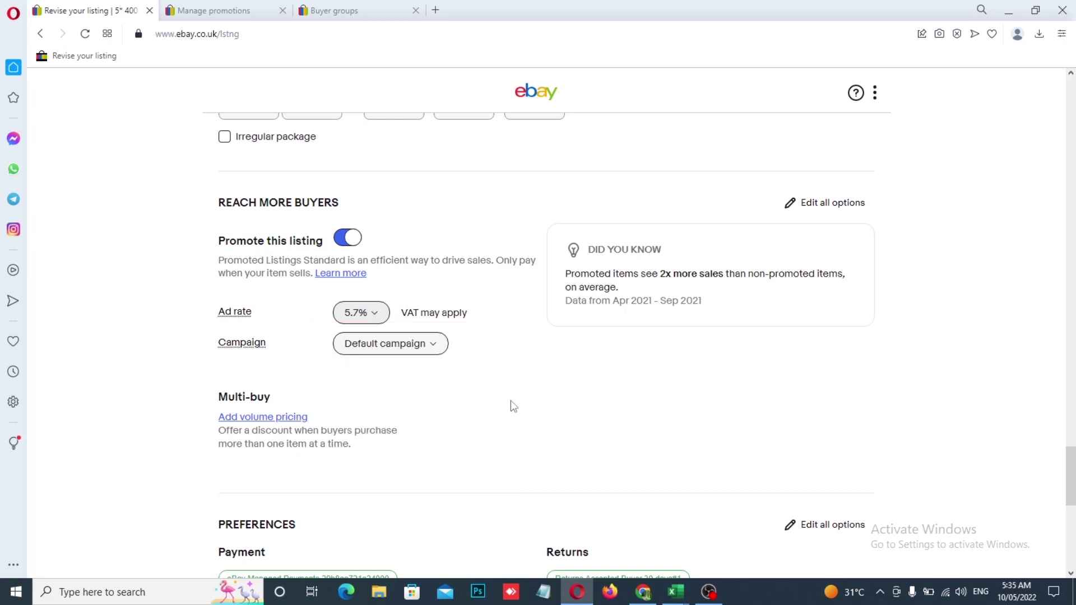
pyautogui.click(372, 318)
pyautogui.click(361, 312)
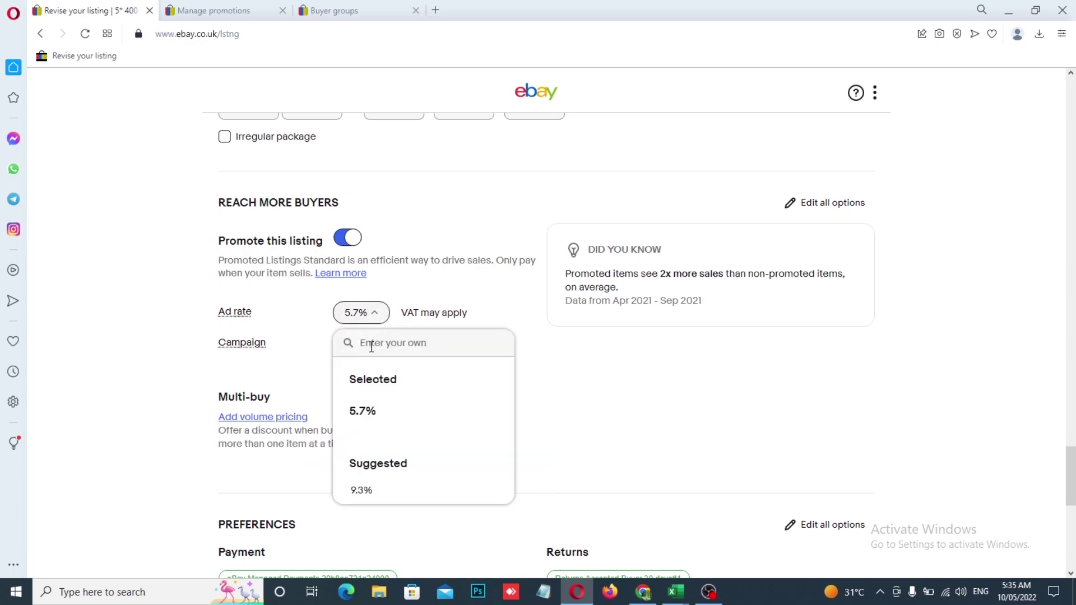
pyautogui.write('6')
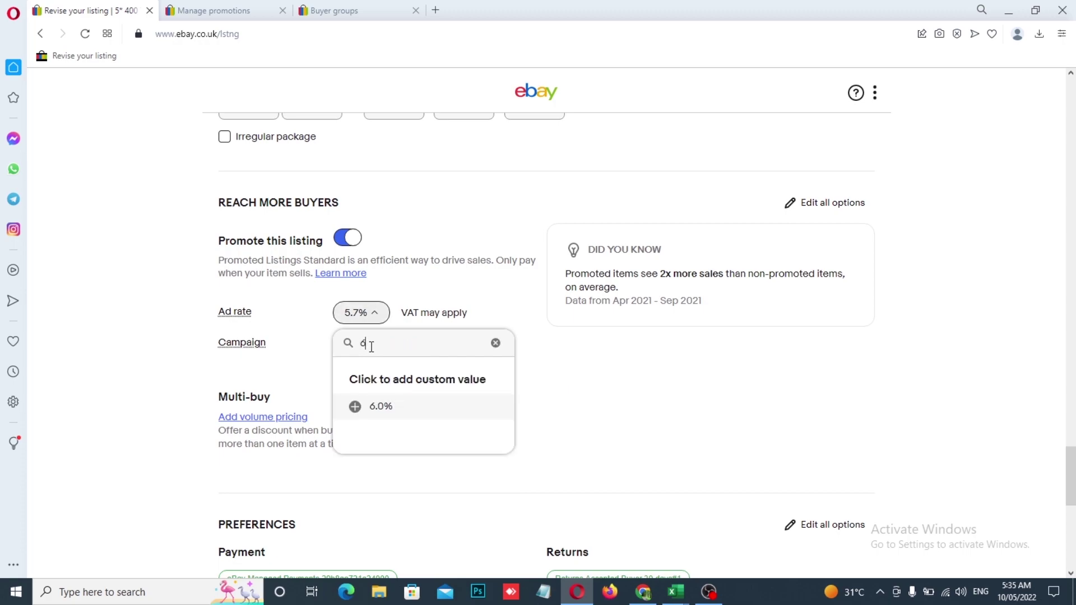
pyautogui.write('.7')
pyautogui.press('Return')
# - Set the promoted listing's custom ad rate to 10%
pyautogui.press('Return')
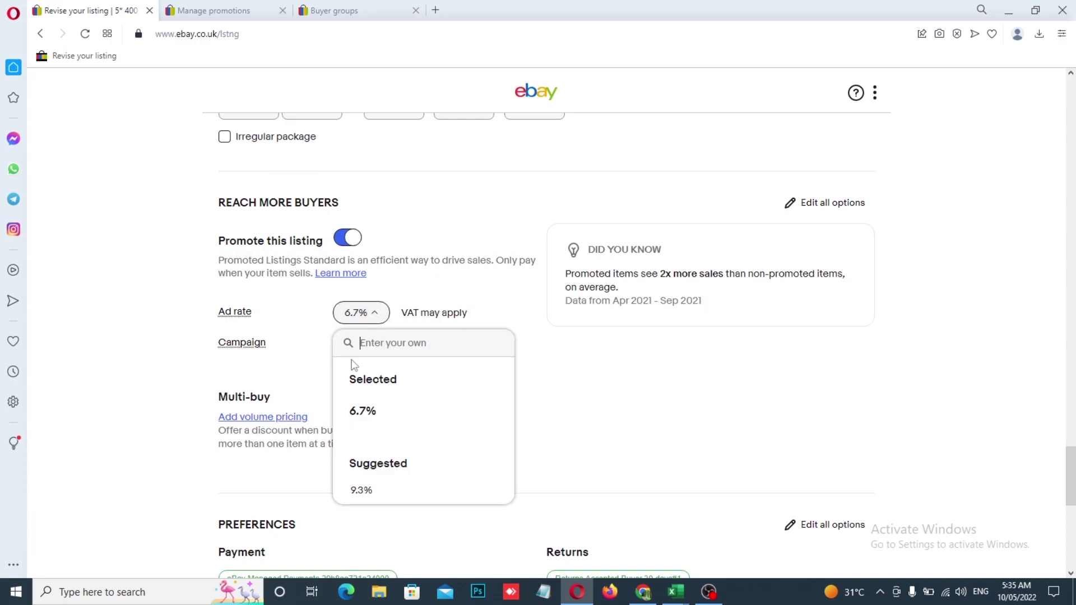
pyautogui.write('10')
pyautogui.press('Return')
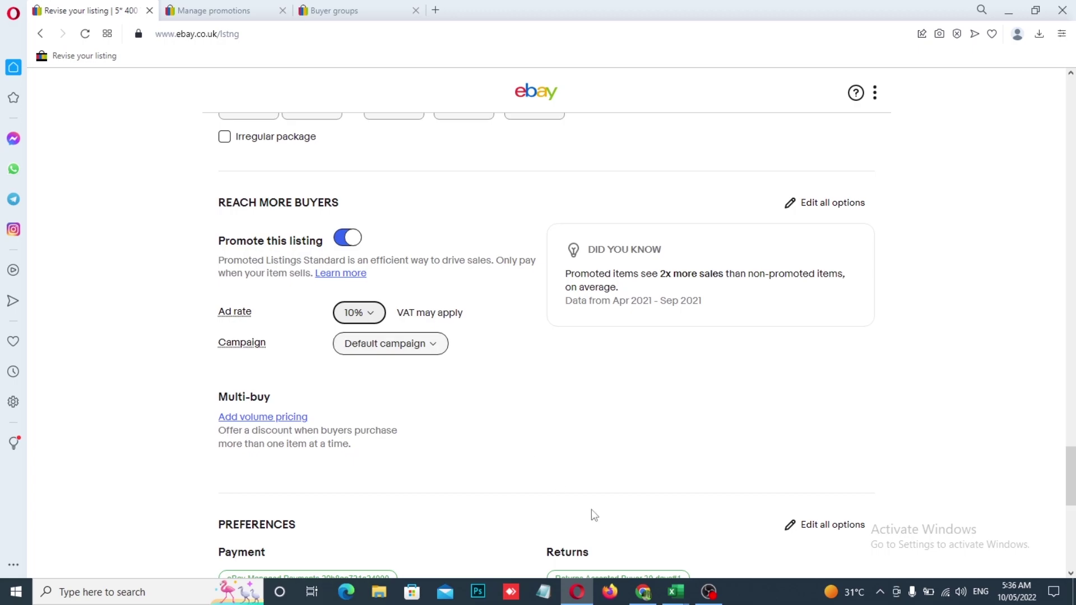
# - Switch to Chrome and examine the sponsored listings on the first and second result pages of the eBay search for "fitted sheet"
pyautogui.click(641, 592)
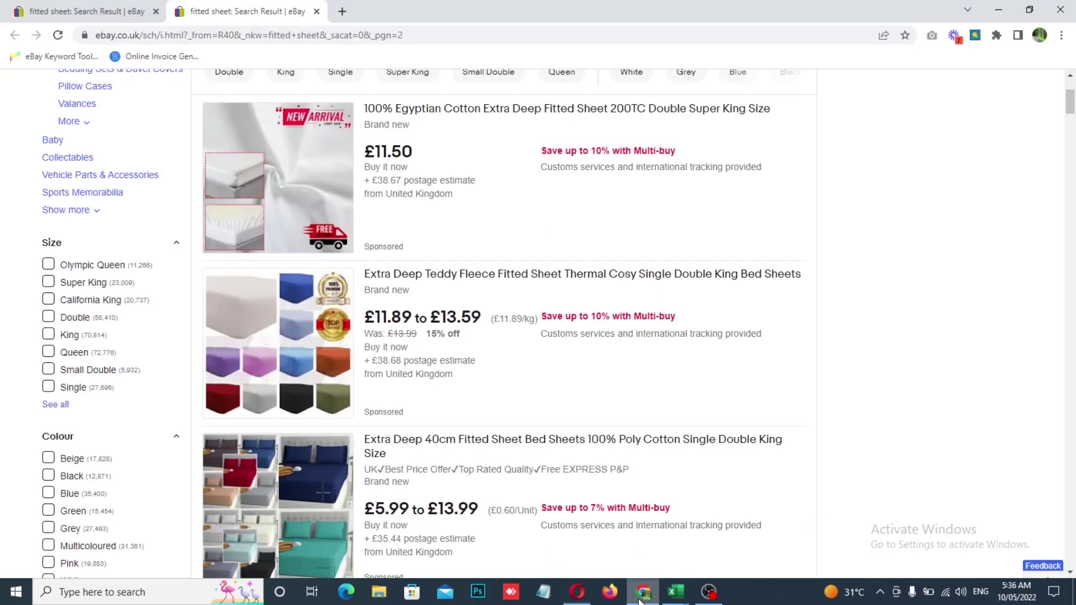
pyautogui.click(95, 7)
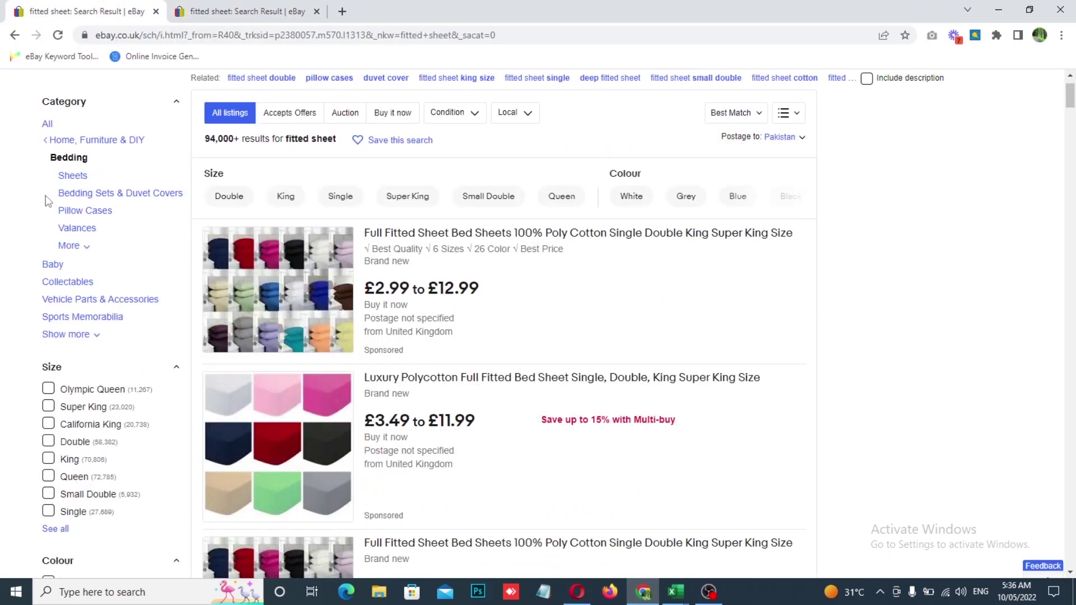
pyautogui.scroll(2, 309, 167)
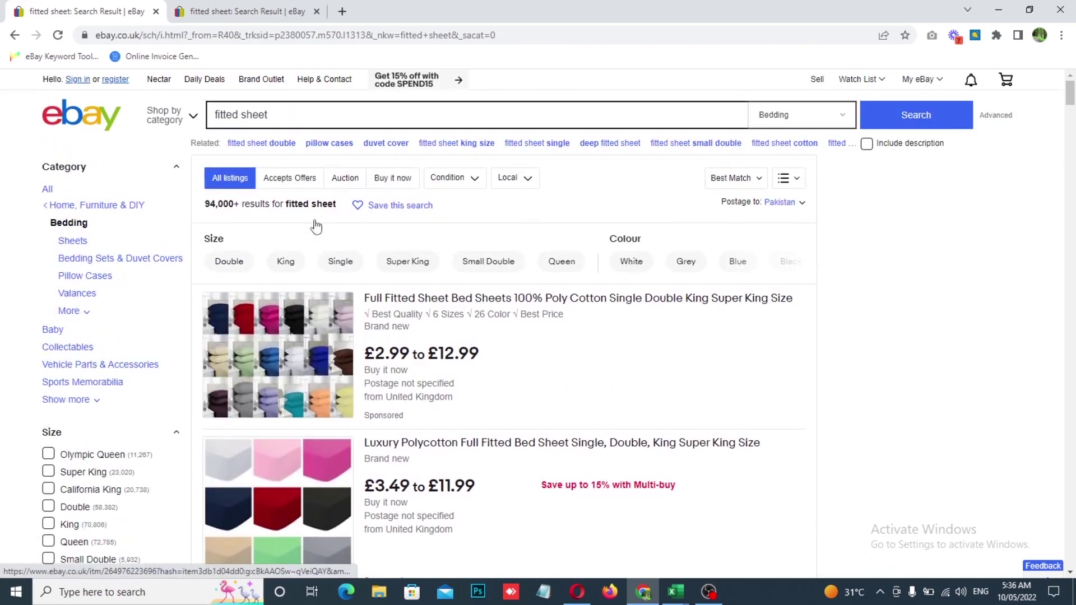
pyautogui.moveTo(275, 115); pyautogui.dragTo(217, 114)
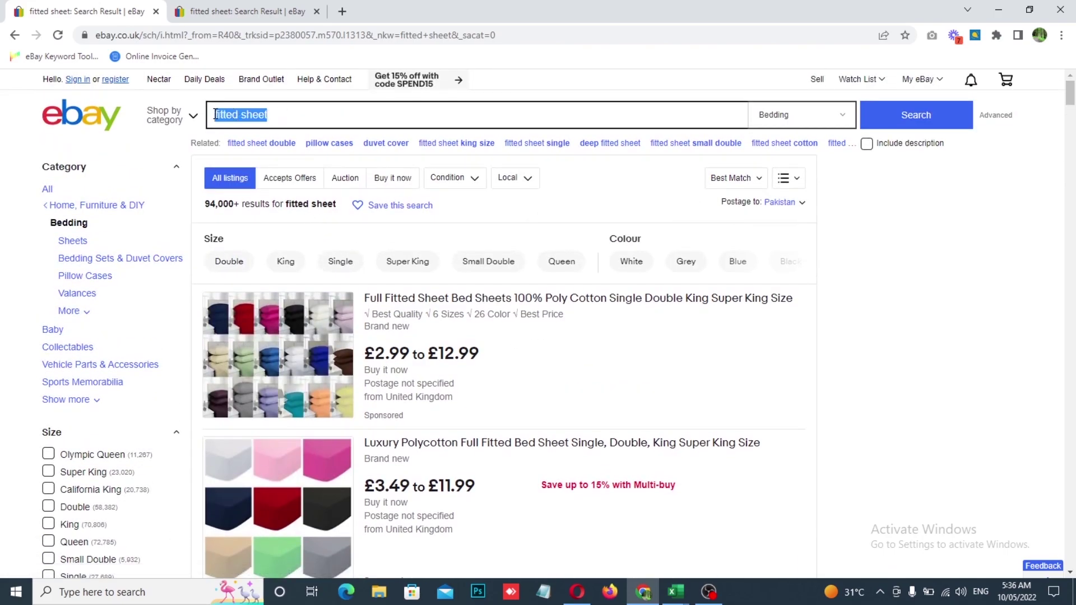
pyautogui.click(939, 283)
pyautogui.scroll(-1, 941, 284)
pyautogui.scroll(-2, 941, 284)
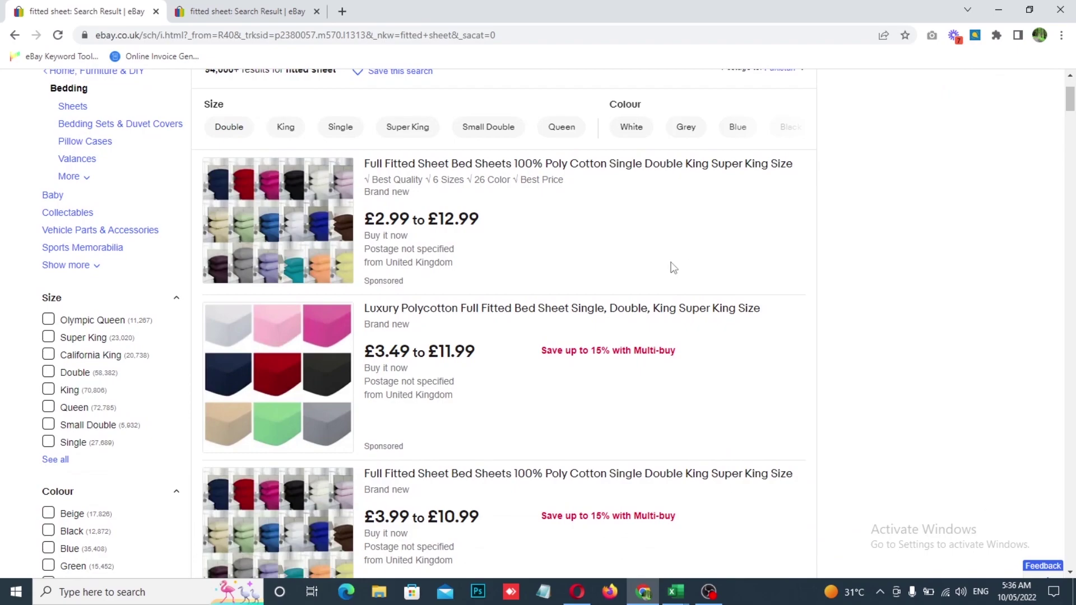
pyautogui.moveTo(1071, 106); pyautogui.dragTo(1070, 553)
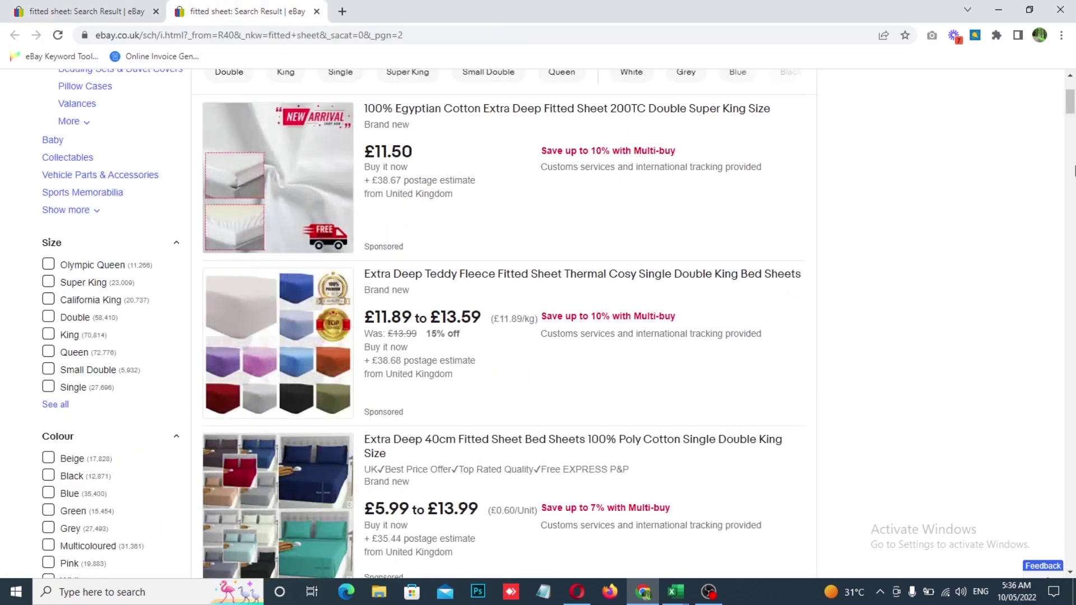
pyautogui.moveTo(1069, 100); pyautogui.dragTo(1069, 554)
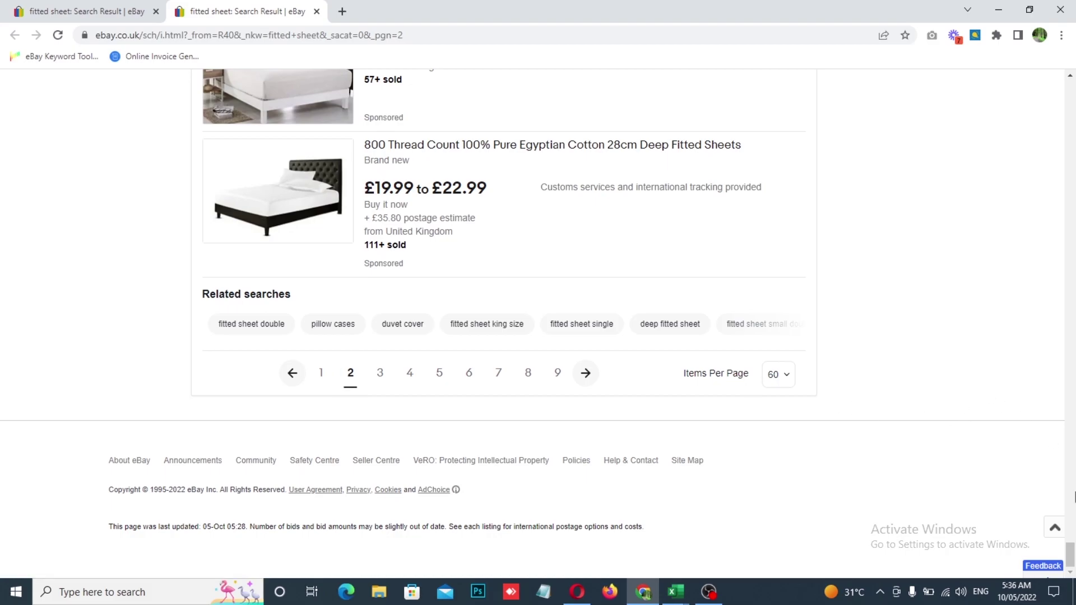
pyautogui.moveTo(1069, 555)
pyautogui.mouseDown()
pyautogui.moveTo(1071, 84)
pyautogui.moveTo(1070, 177)
pyautogui.mouseUp()
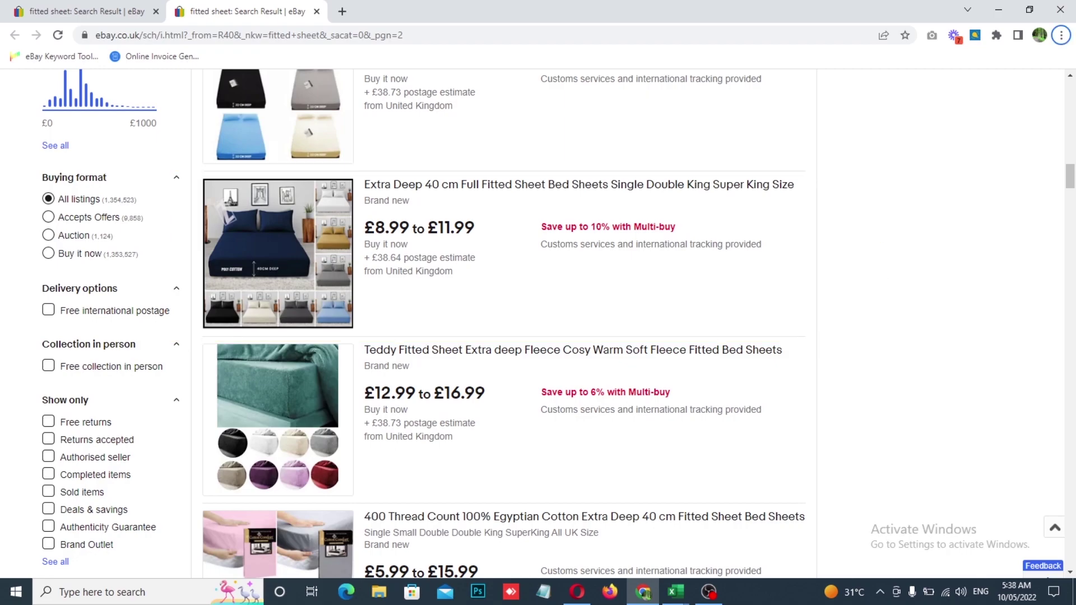
pyautogui.moveTo(837, 159); pyautogui.dragTo(844, 214)
pyautogui.moveTo(868, 155)
pyautogui.mouseDown()
pyautogui.moveTo(903, 208)
pyautogui.moveTo(879, 215)
pyautogui.mouseUp()
pyautogui.moveTo(868, 153); pyautogui.dragTo(921, 144)
pyautogui.moveTo(849, 276)
pyautogui.mouseDown()
pyautogui.moveTo(905, 267)
pyautogui.moveTo(882, 299)
pyautogui.moveTo(859, 381)
pyautogui.mouseUp()
pyautogui.moveTo(901, 319)
pyautogui.mouseDown()
pyautogui.moveTo(878, 345)
pyautogui.moveTo(918, 363)
pyautogui.moveTo(923, 332)
pyautogui.moveTo(898, 319)
pyautogui.mouseUp()
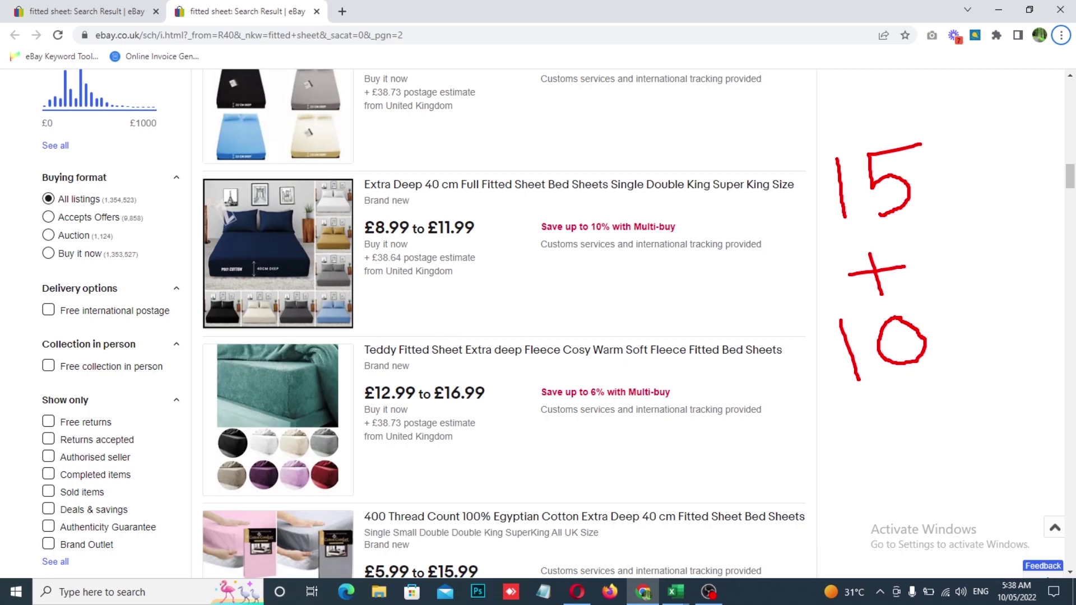
pyautogui.press('Escape')
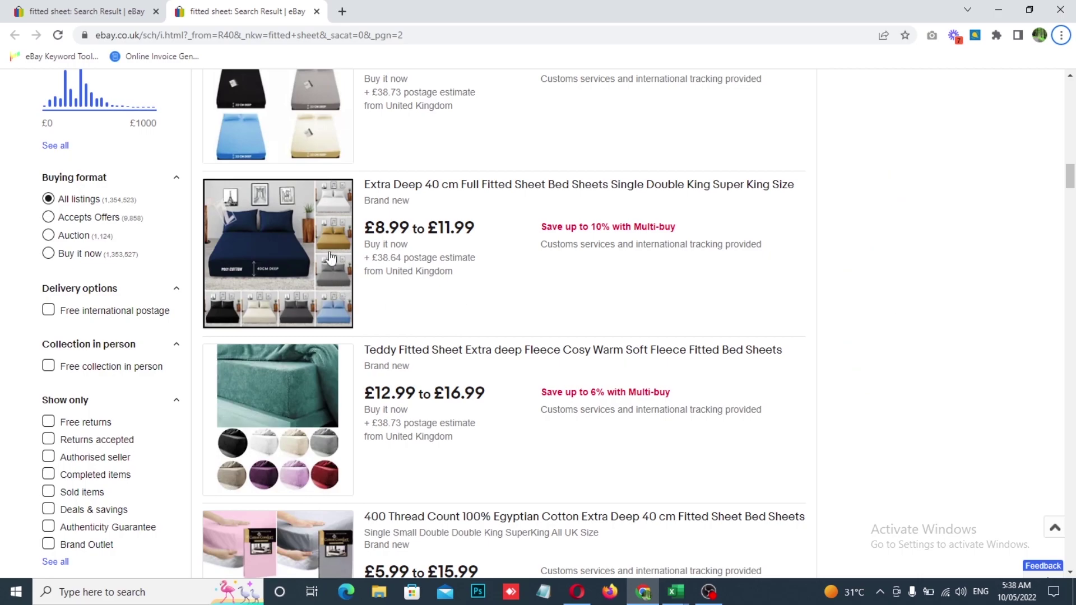
pyautogui.moveTo(182, 166)
pyautogui.mouseDown()
pyautogui.moveTo(475, 254)
pyautogui.moveTo(830, 333)
pyautogui.mouseUp()
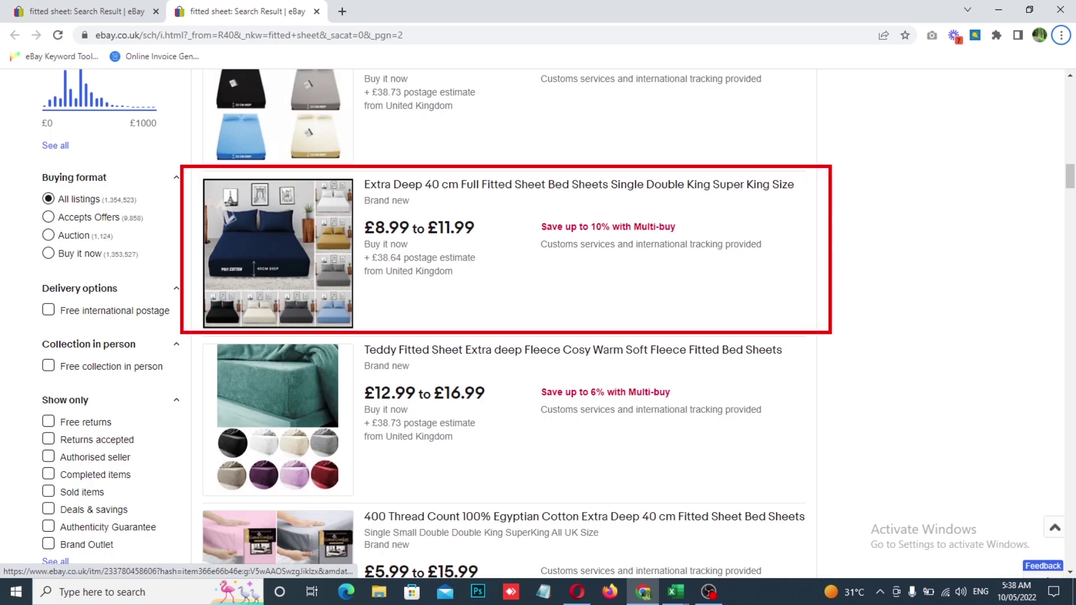
pyautogui.press('Escape')
# - Find the Extra Deep 40cm Poly Cotton fitted sheet with 6% Multi-buy savings on the first results page
pyautogui.click(99, 14)
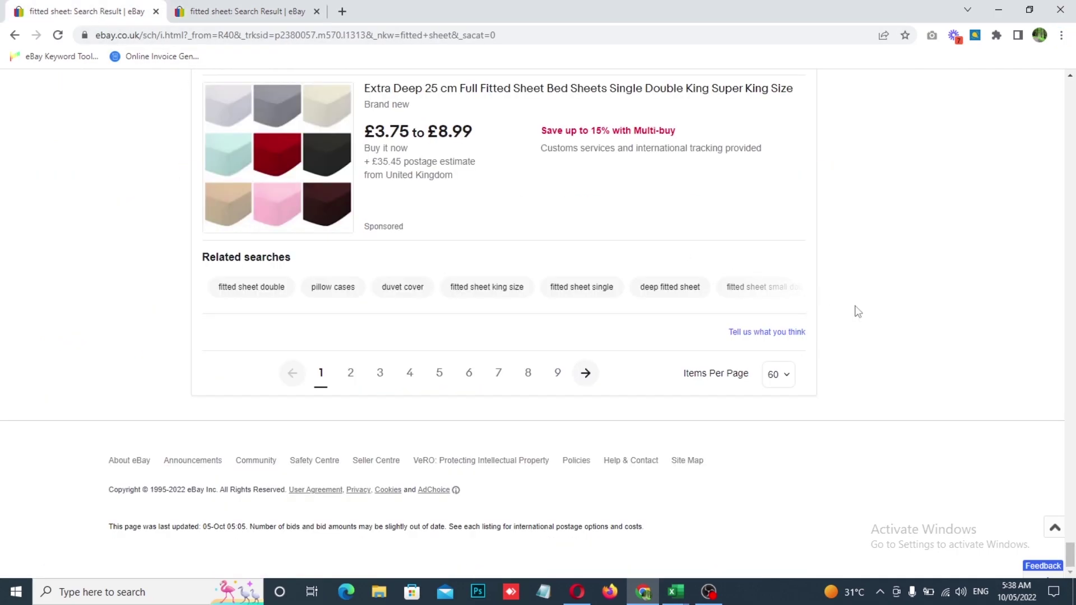
pyautogui.moveTo(1072, 536); pyautogui.dragTo(1026, 171)
pyautogui.scroll(6, 758, 310)
pyautogui.scroll(-6, 759, 308)
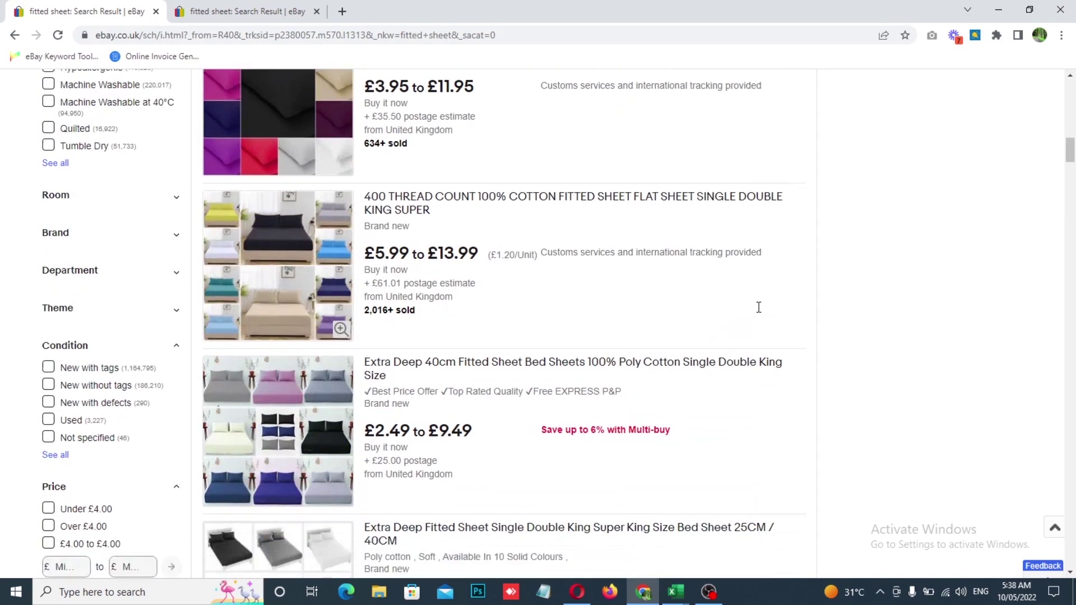
pyautogui.scroll(1, 764, 353)
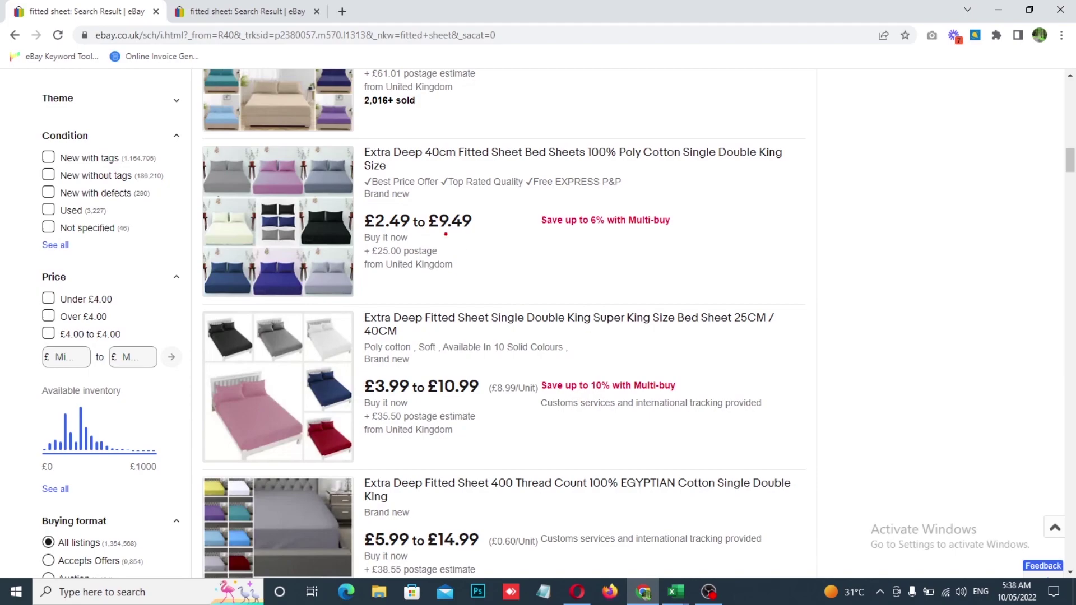
pyautogui.moveTo(183, 135)
pyautogui.mouseDown()
pyautogui.moveTo(323, 205)
pyautogui.moveTo(675, 304)
pyautogui.moveTo(927, 304)
pyautogui.mouseUp()
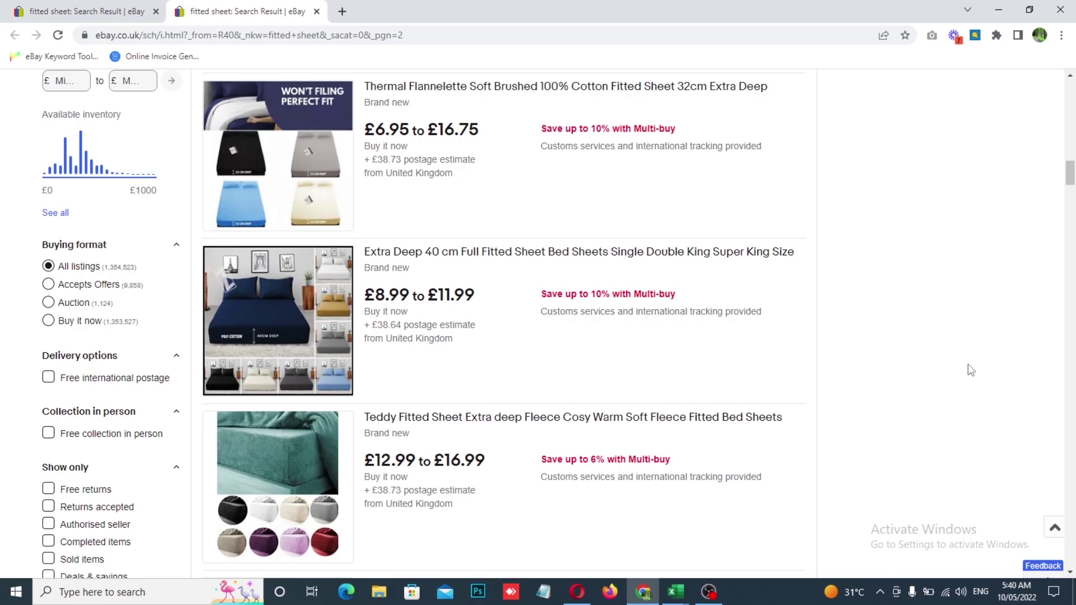
# - Look over the second page of fitted sheet results and switch to the eBay Price Sheets workbook in Excel
pyautogui.scroll(15, 967, 364)
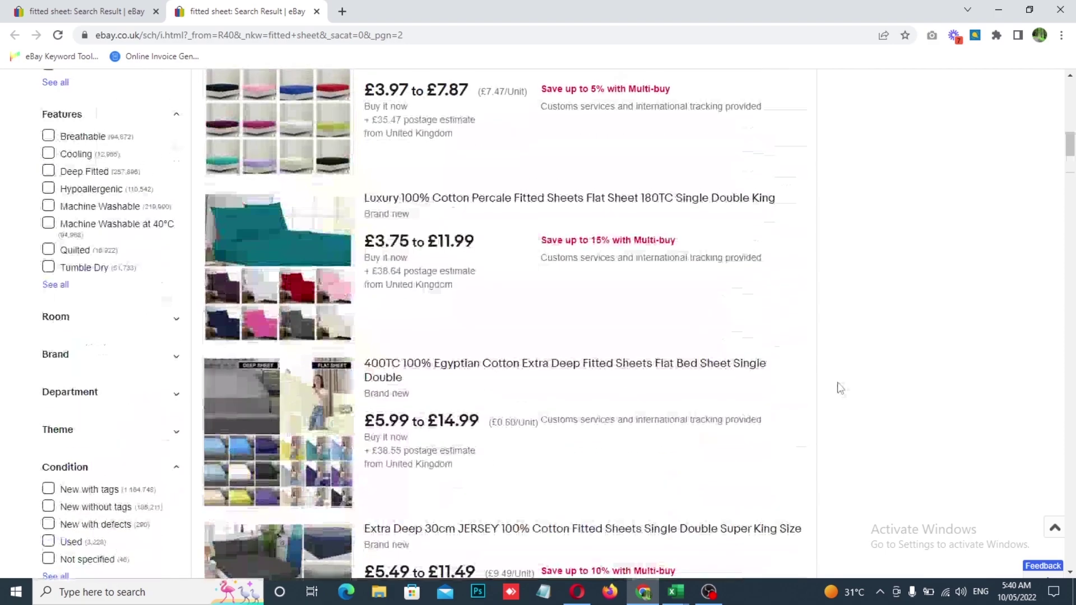
pyautogui.hotkey('alt', 'Tab')
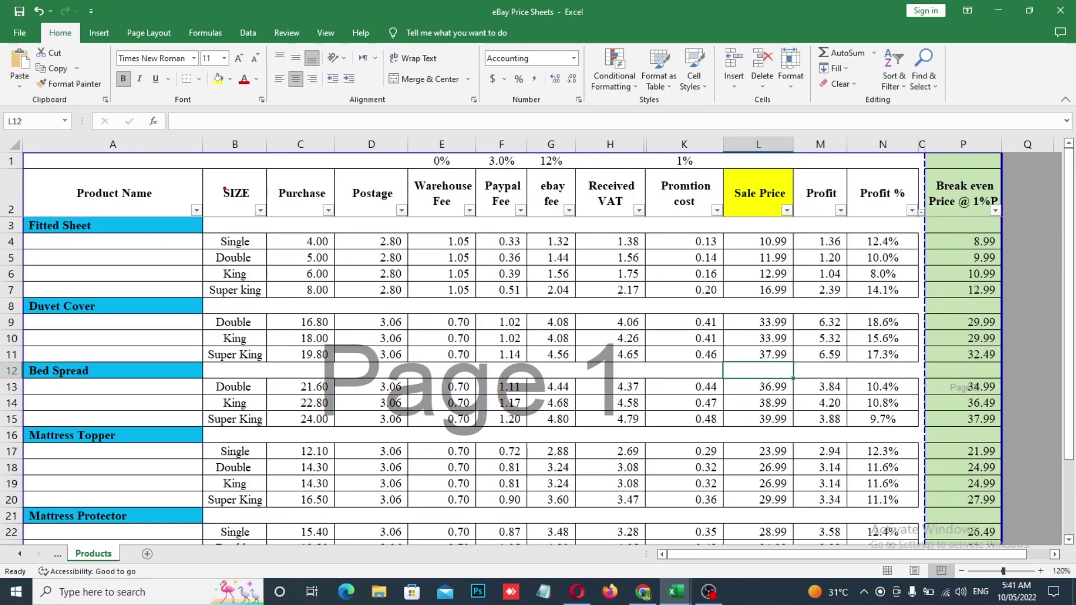
# - Outline the Fitted Sheet label, the size list and the purchase, postage, warehouse, PayPal, eBay fee, received VAT and promotion cost headers in red
pyautogui.moveTo(8, 201)
pyautogui.mouseDown()
pyautogui.moveTo(82, 238)
pyautogui.moveTo(191, 256)
pyautogui.mouseUp()
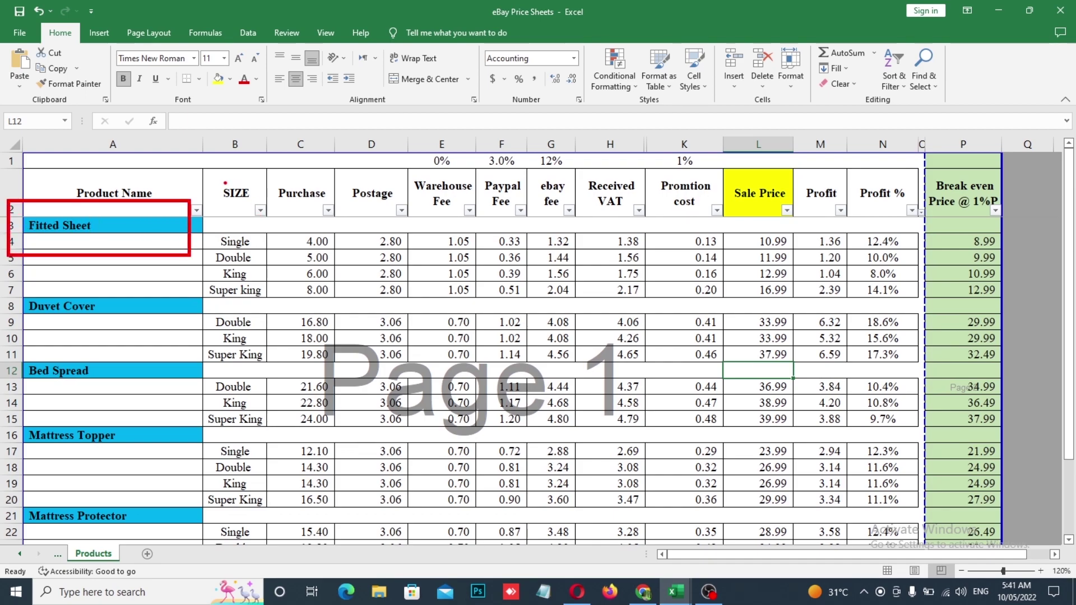
pyautogui.moveTo(205, 193)
pyautogui.mouseDown()
pyautogui.moveTo(275, 269)
pyautogui.moveTo(274, 317)
pyautogui.mouseUp()
pyautogui.moveTo(279, 183); pyautogui.dragTo(335, 218)
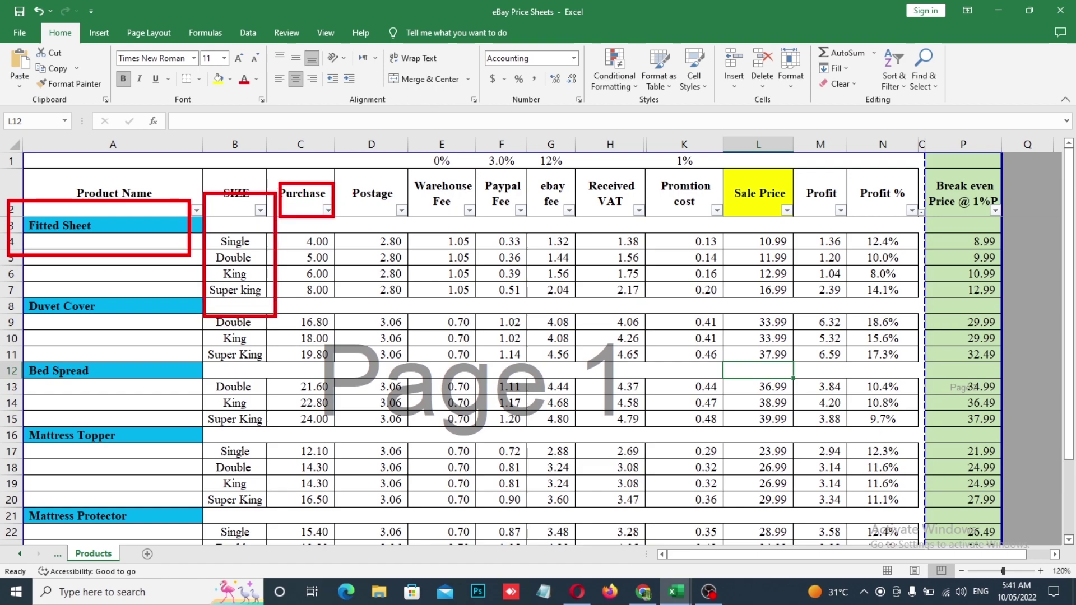
pyautogui.moveTo(344, 180); pyautogui.dragTo(414, 225)
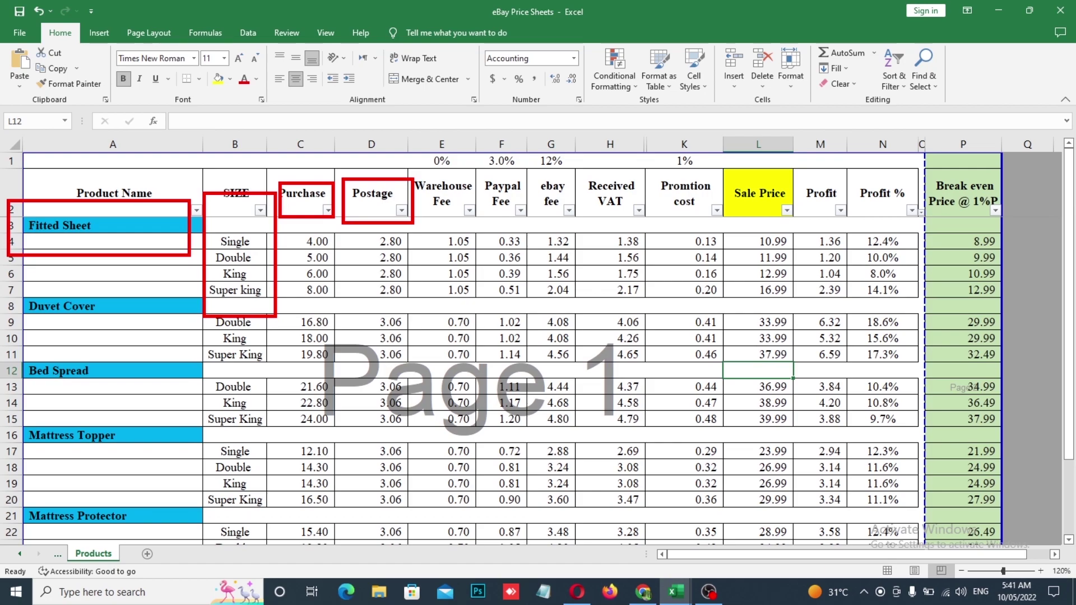
pyautogui.moveTo(414, 169); pyautogui.dragTo(476, 225)
pyautogui.moveTo(483, 167); pyautogui.dragTo(526, 224)
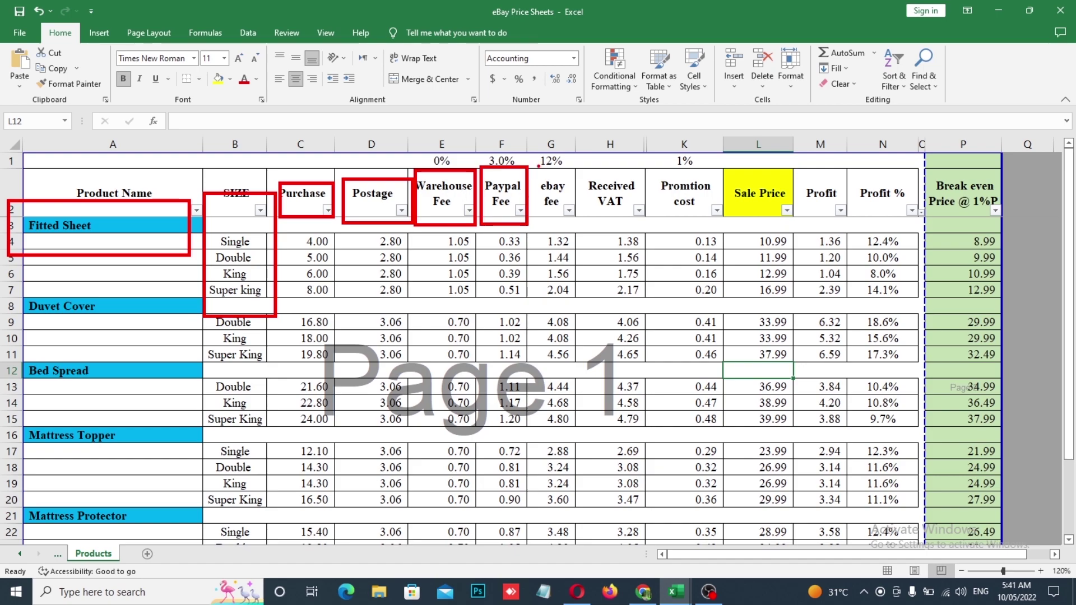
pyautogui.moveTo(534, 168); pyautogui.dragTo(574, 229)
pyautogui.moveTo(583, 169); pyautogui.dragTo(646, 227)
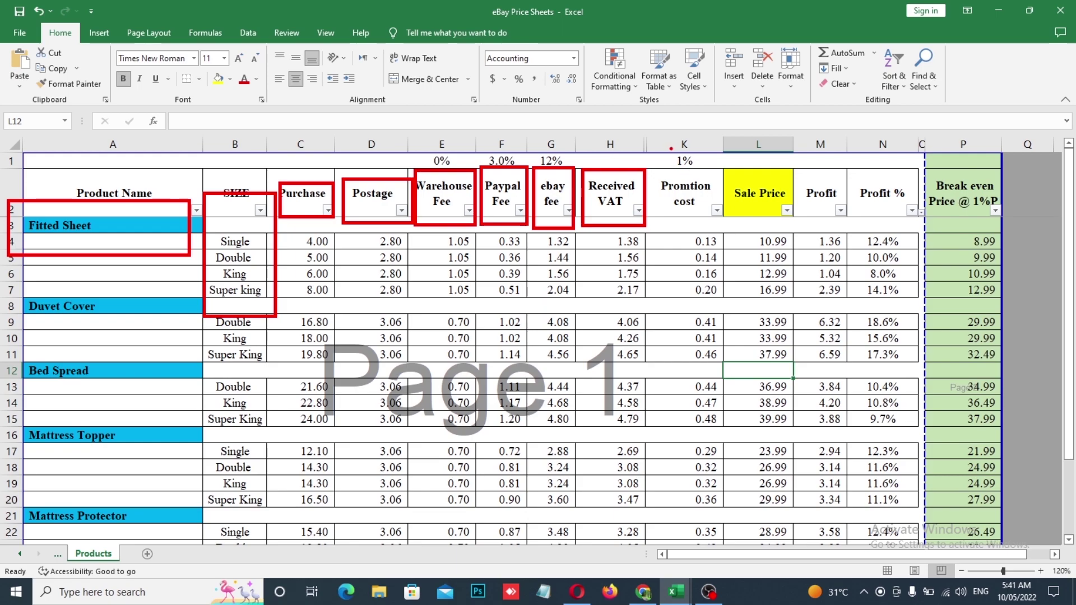
pyautogui.moveTo(653, 135); pyautogui.dragTo(705, 222)
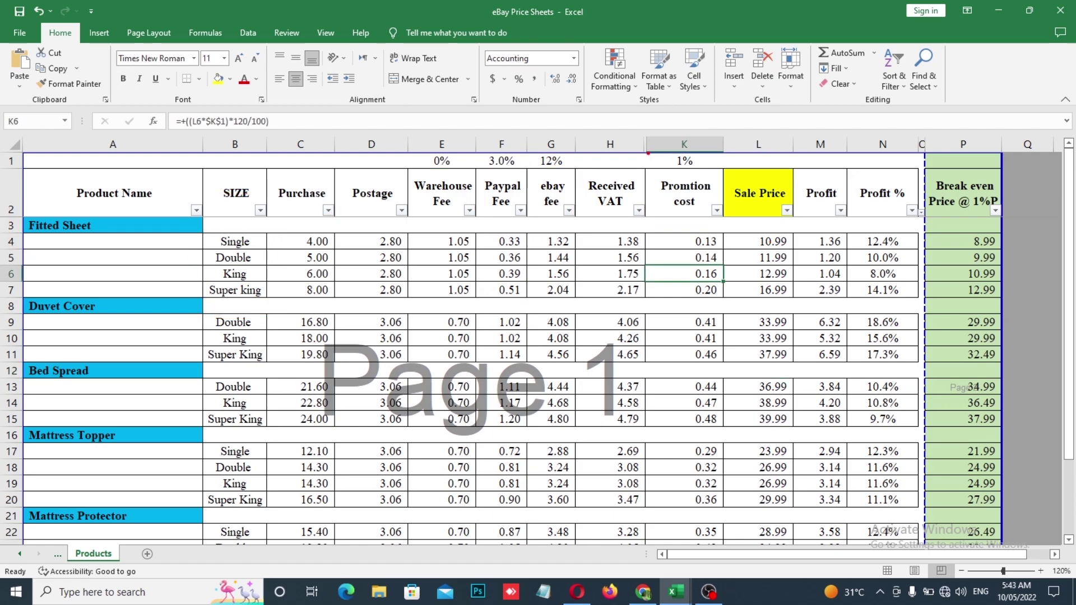
# - Set the promotion cost rate to 0% and check the Single fitted sheet's sale price, profit, profit percentage and break-even price
pyautogui.moveTo(647, 145); pyautogui.dragTo(715, 214)
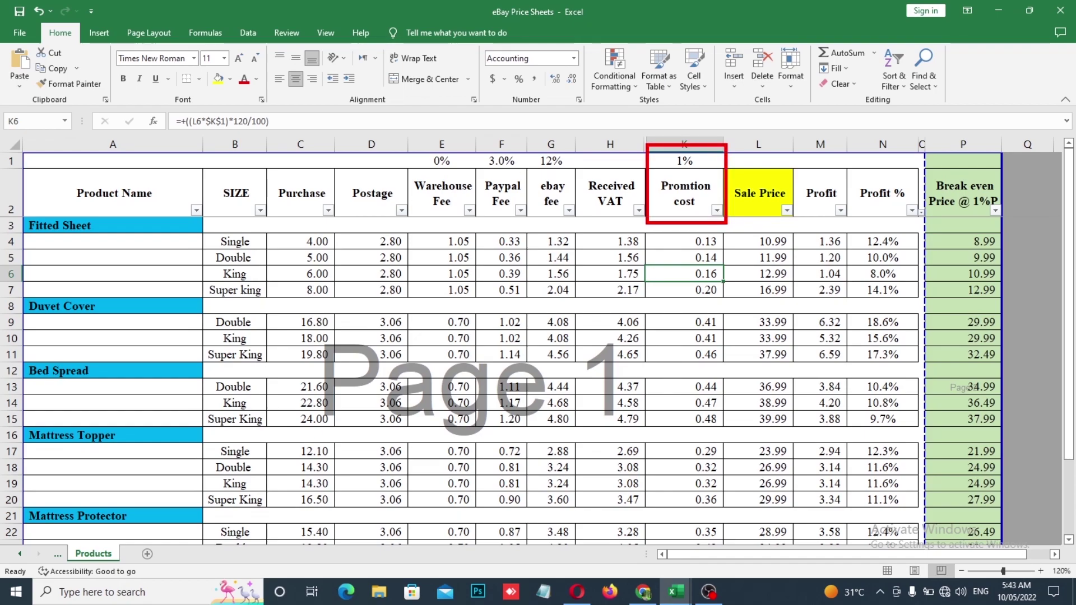
pyautogui.click(685, 161)
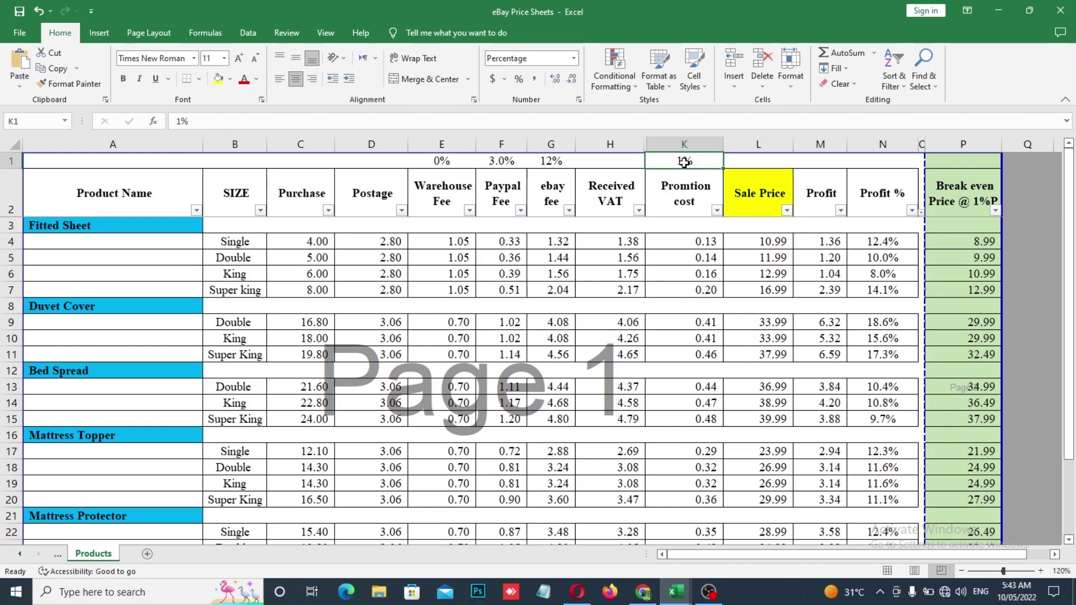
pyautogui.write('0')
pyautogui.press('Return')
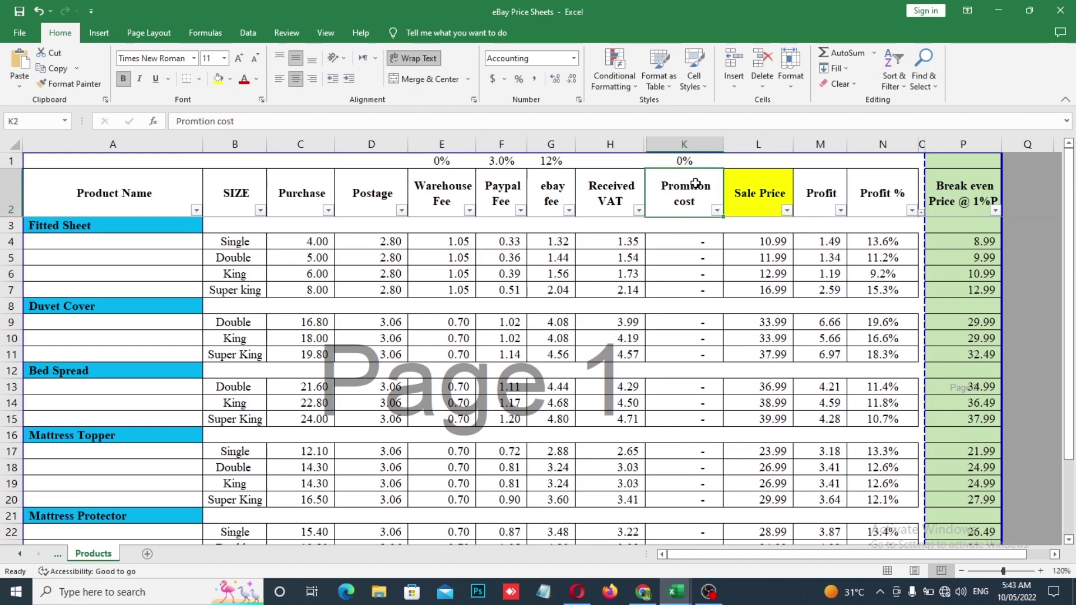
pyautogui.moveTo(698, 257); pyautogui.dragTo(698, 338)
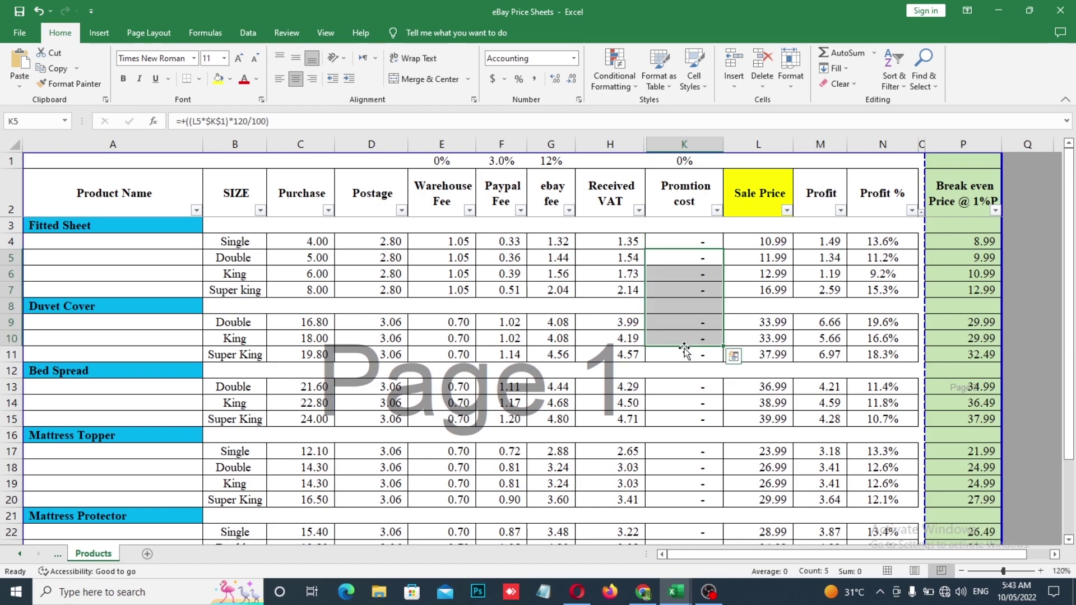
pyautogui.click(748, 207)
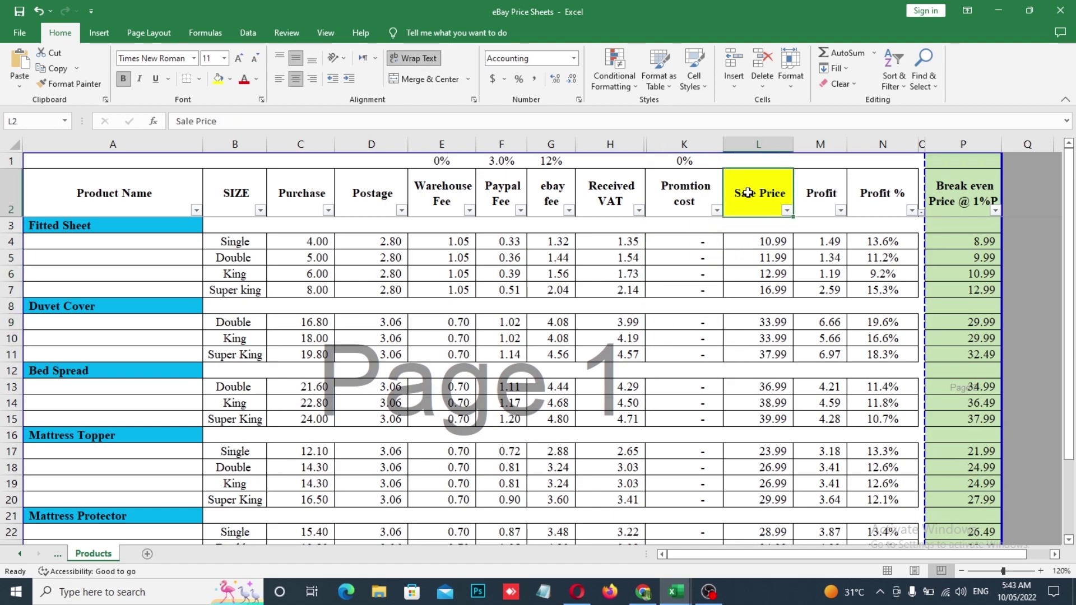
pyautogui.click(750, 242)
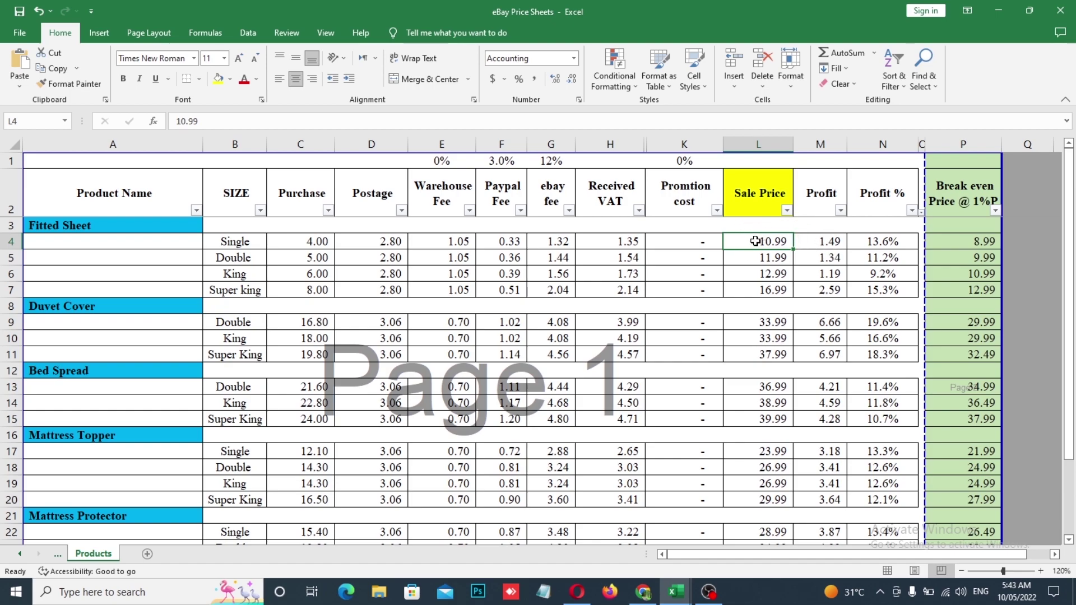
pyautogui.click(820, 240)
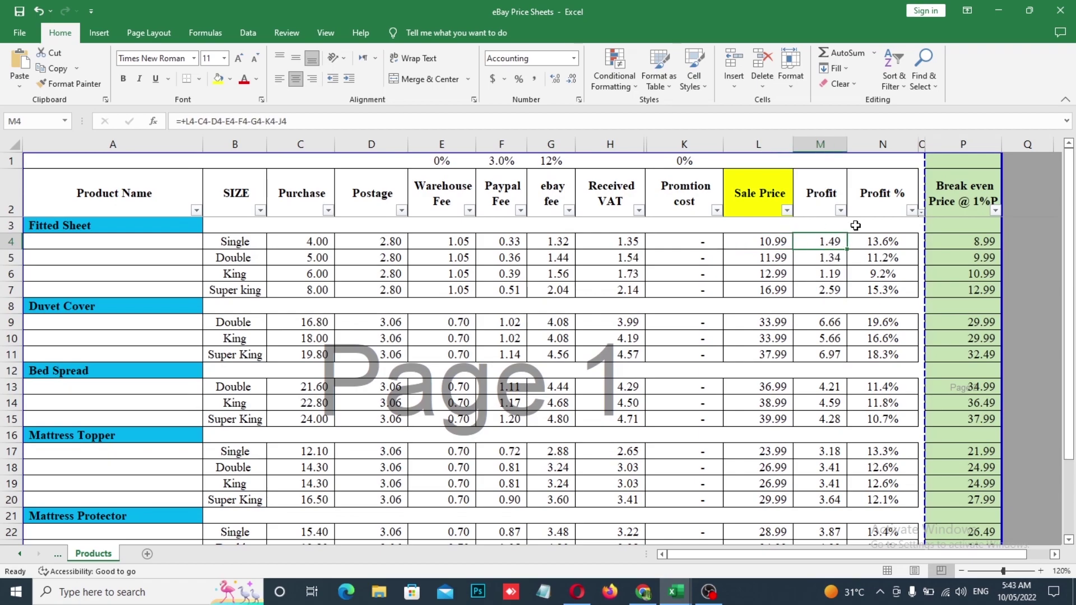
pyautogui.click(879, 194)
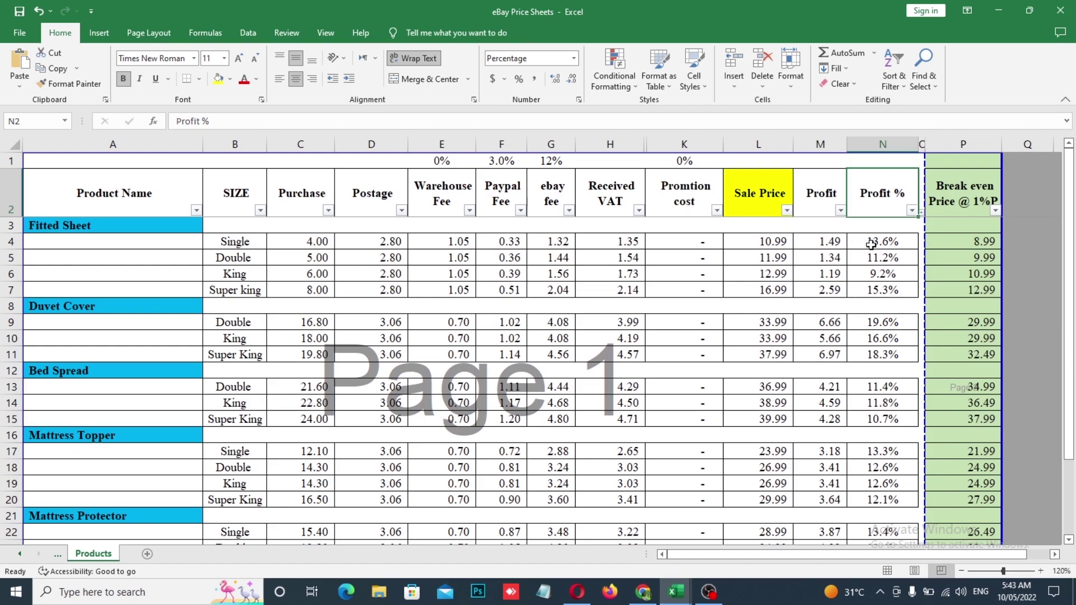
pyautogui.click(881, 243)
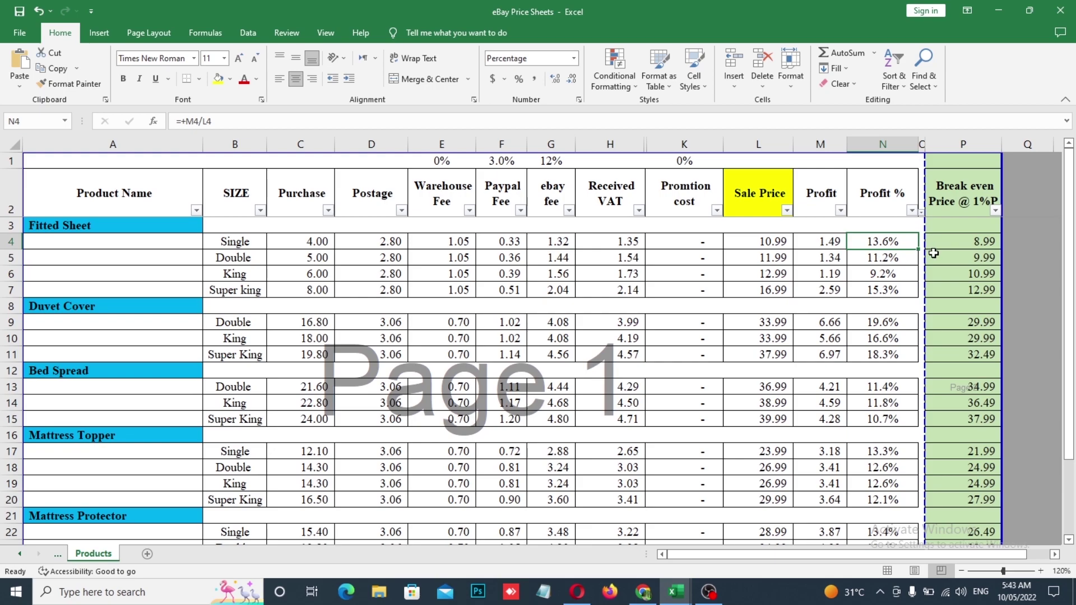
pyautogui.click(958, 242)
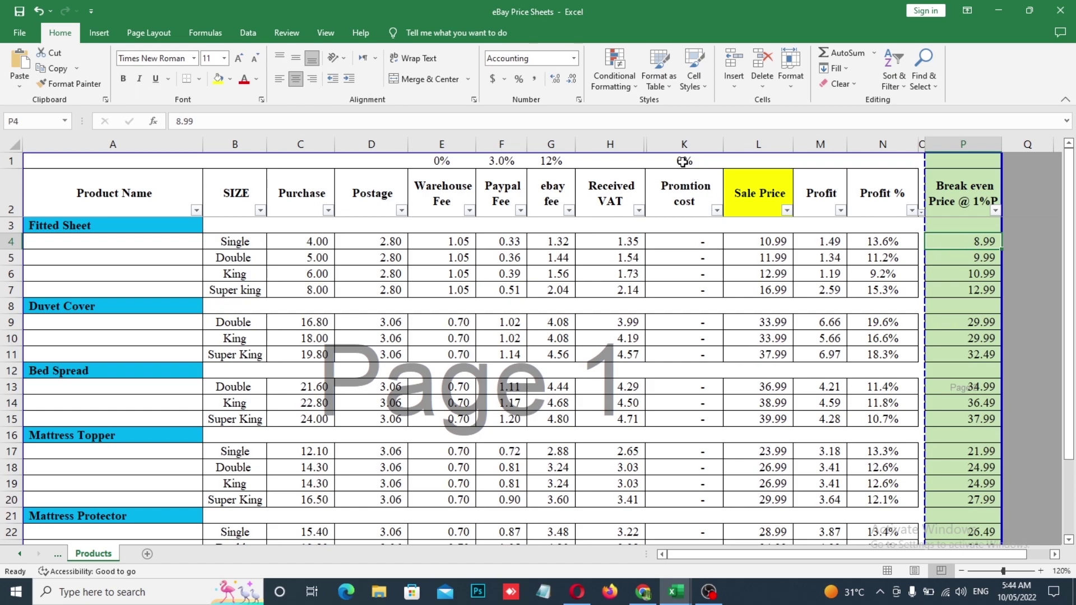
# - Set the promotion cost rate to 5% and check the Single fitted sheet's profit percentage
pyautogui.moveTo(638, 141); pyautogui.dragTo(727, 225)
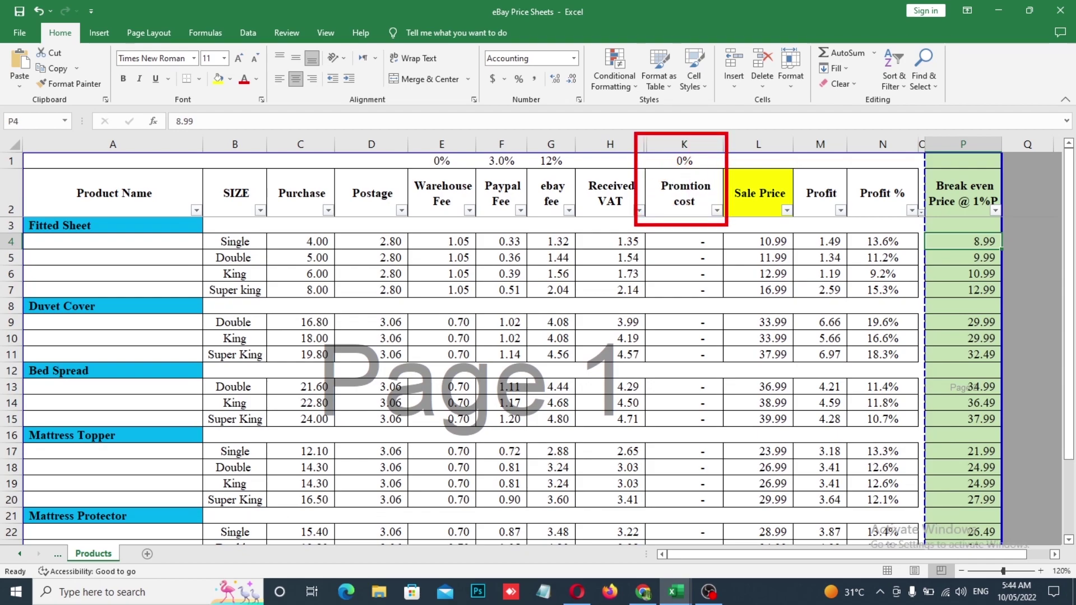
pyautogui.click(679, 161)
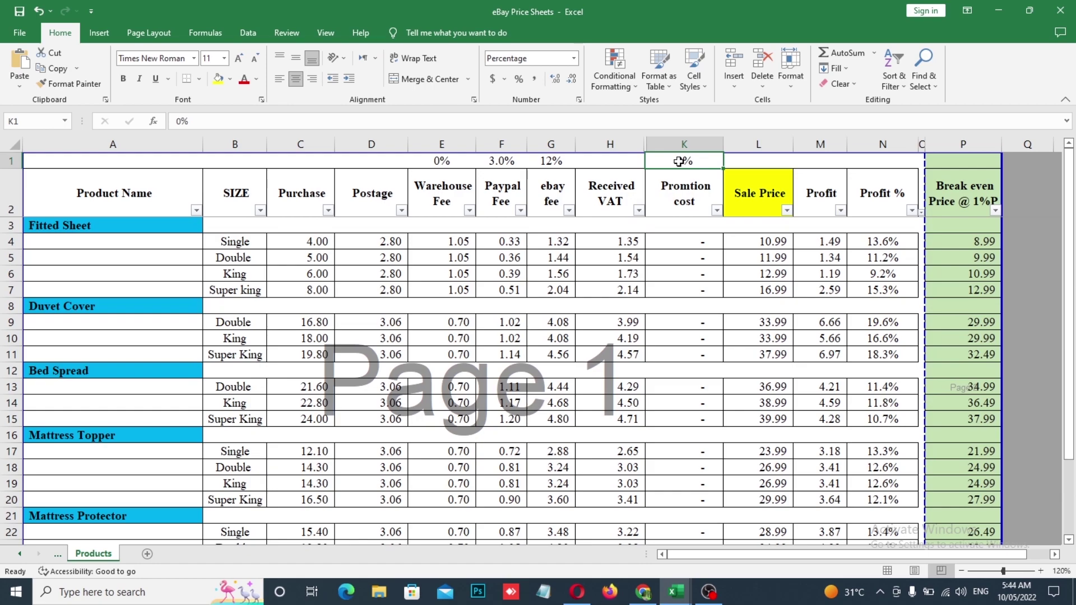
pyautogui.write('5')
pyautogui.press('Return')
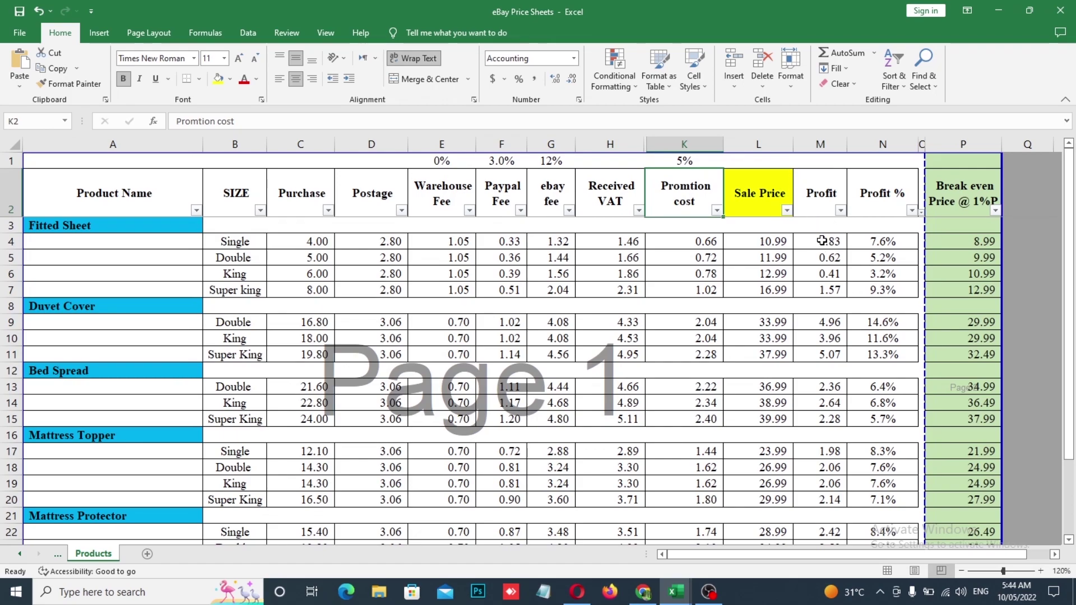
pyautogui.click(877, 242)
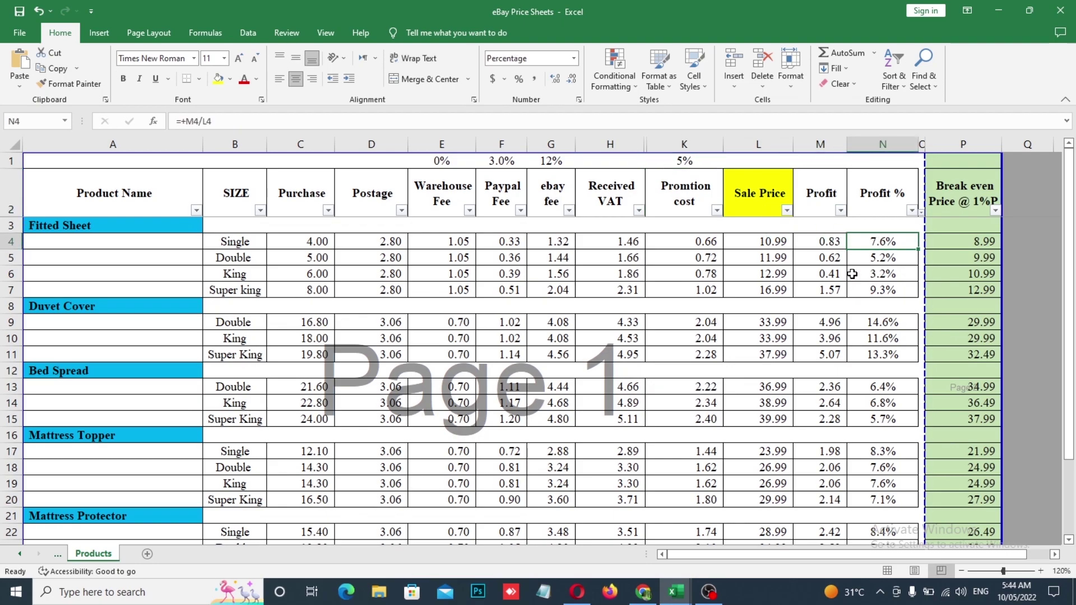
# - Set the promotion cost rate to 10% and check the profits of the Double and Single fitted sheets
pyautogui.click(685, 160)
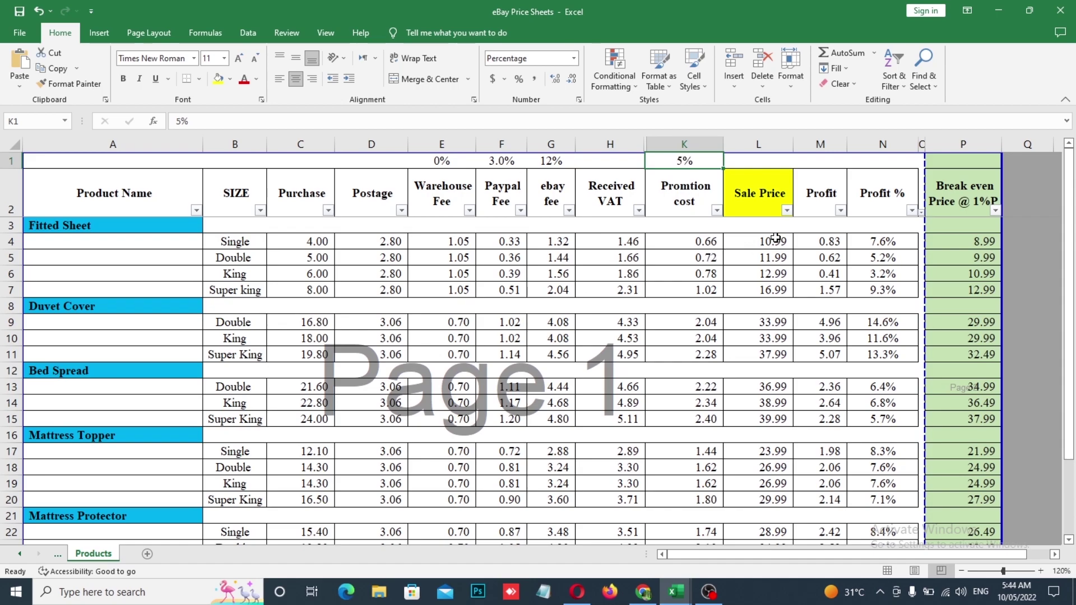
pyautogui.click(709, 591)
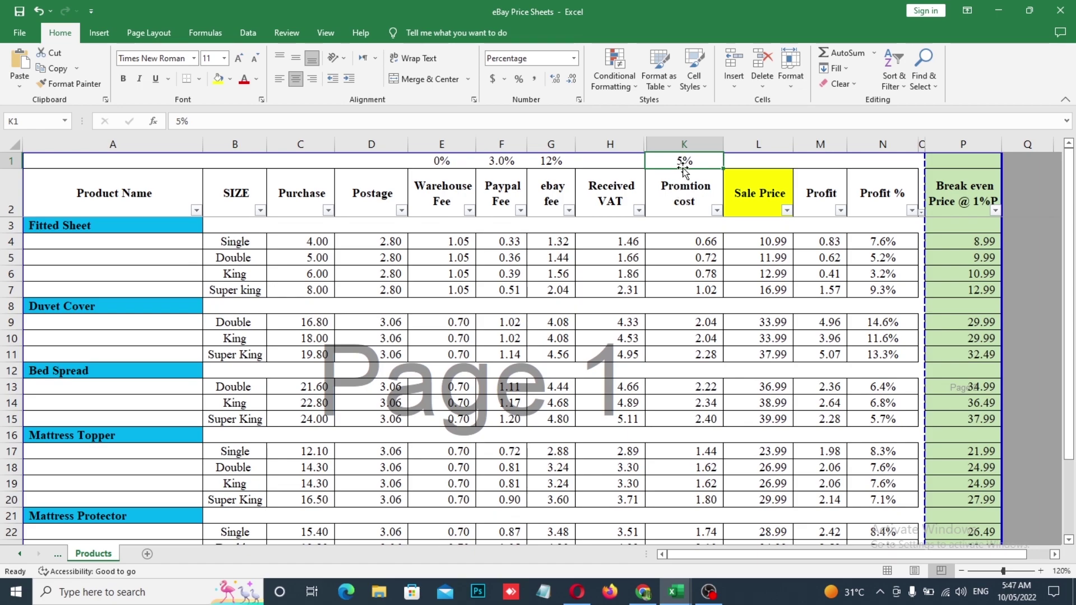
pyautogui.write('10')
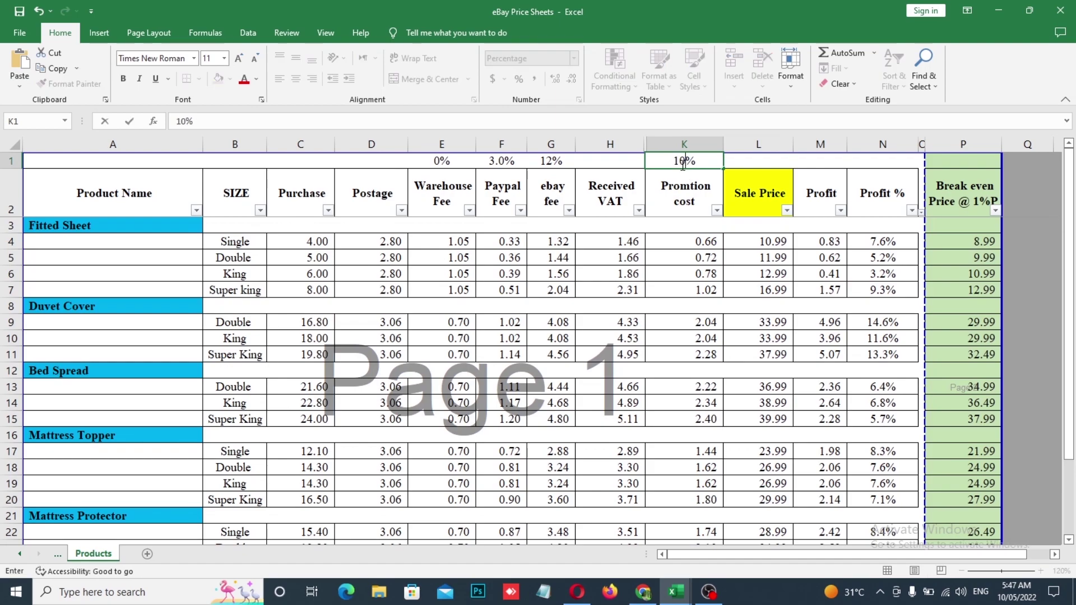
pyautogui.press('Return')
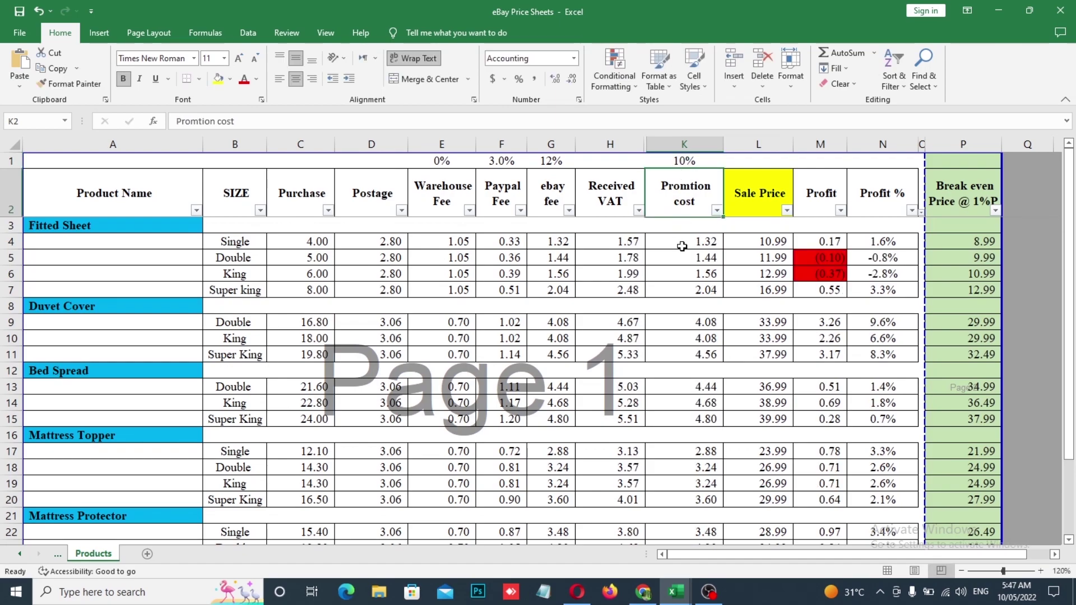
pyautogui.click(808, 257)
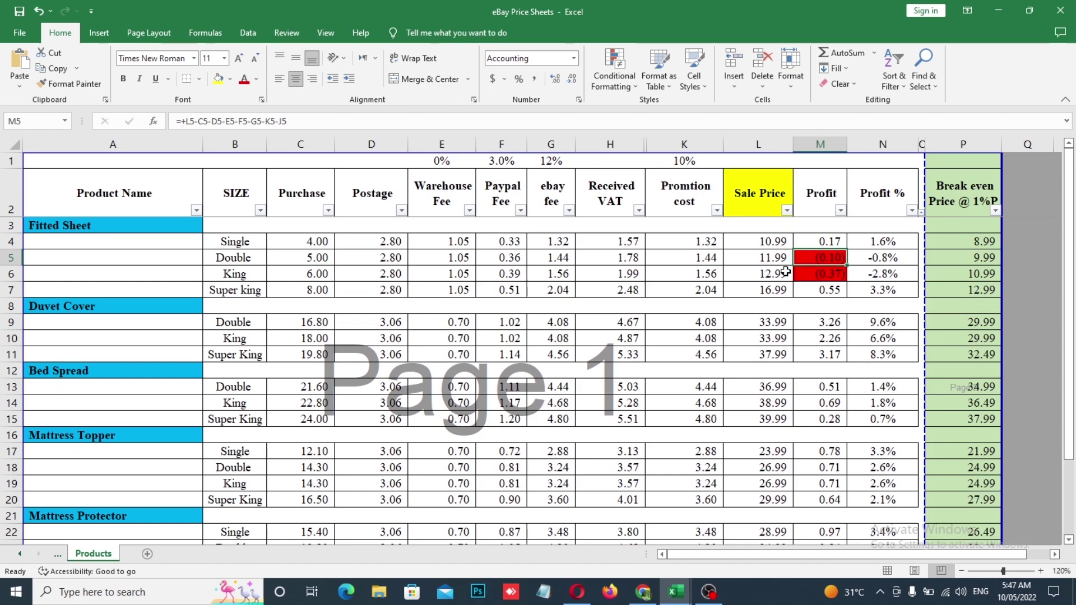
pyautogui.click(769, 259)
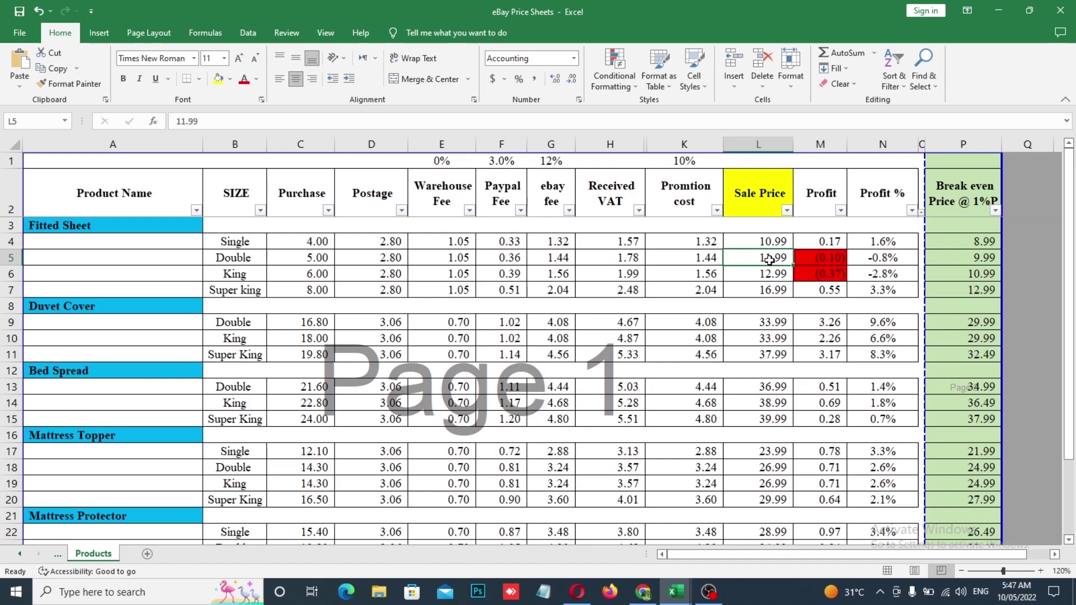
pyautogui.click(822, 257)
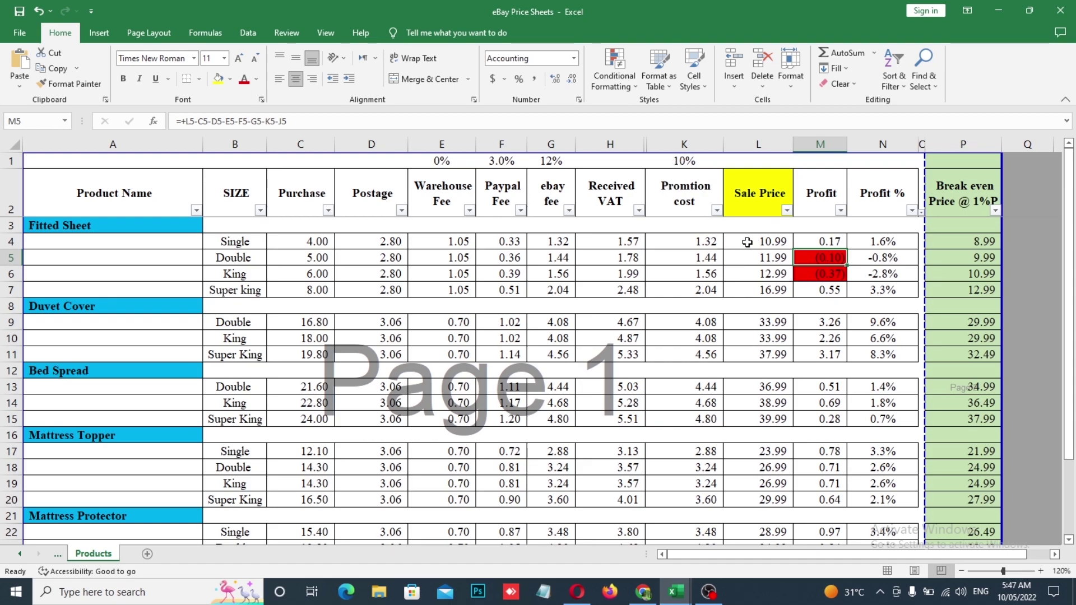
pyautogui.click(234, 239)
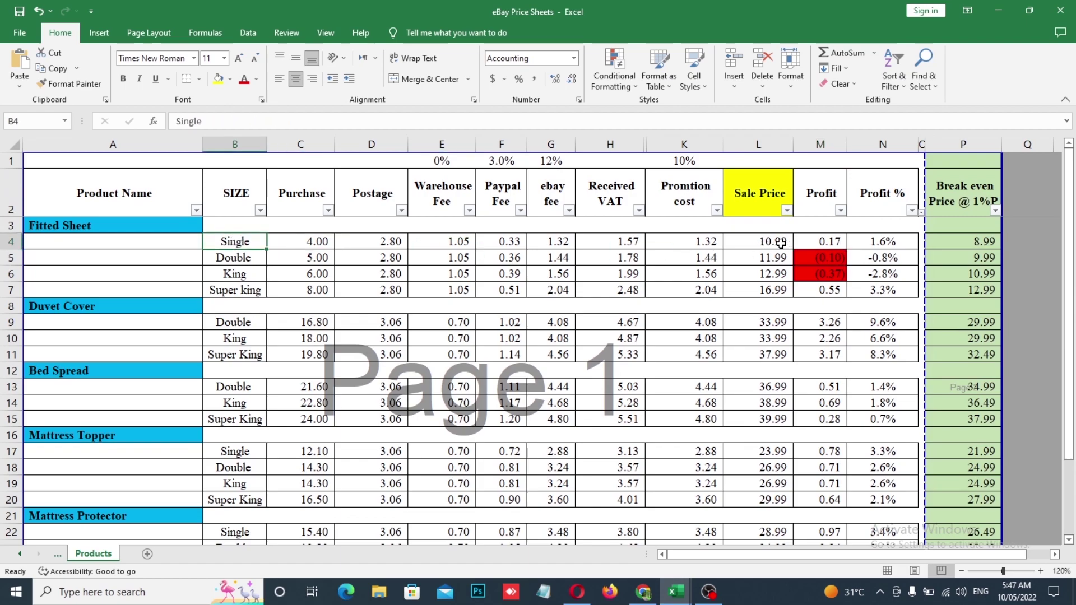
pyautogui.click(821, 242)
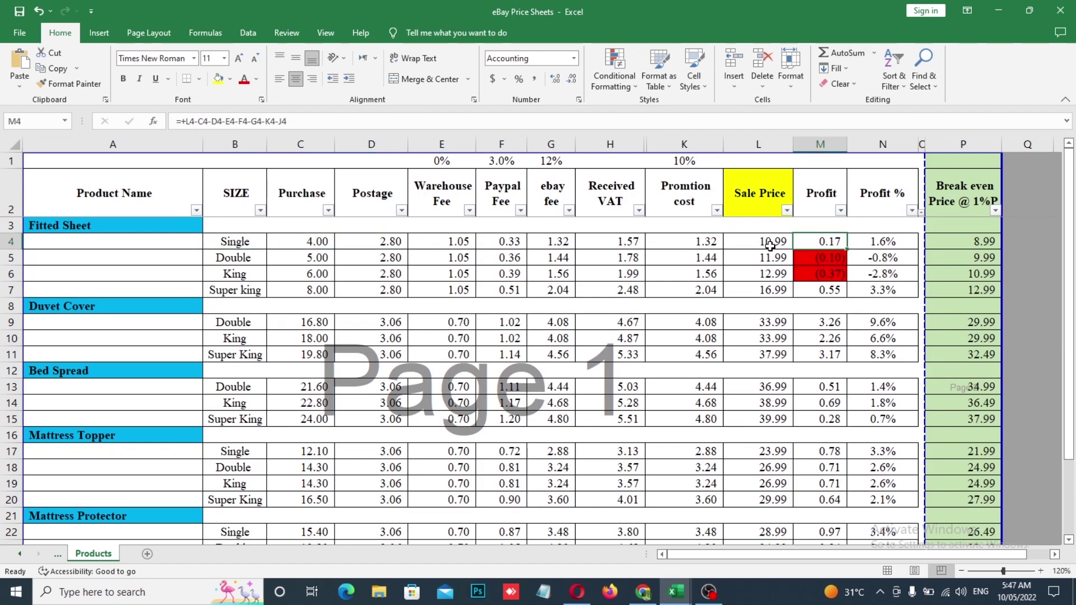
# - Set the Double fitted sheet's sale price to 12.99
pyautogui.click(218, 261)
pyautogui.click(762, 256)
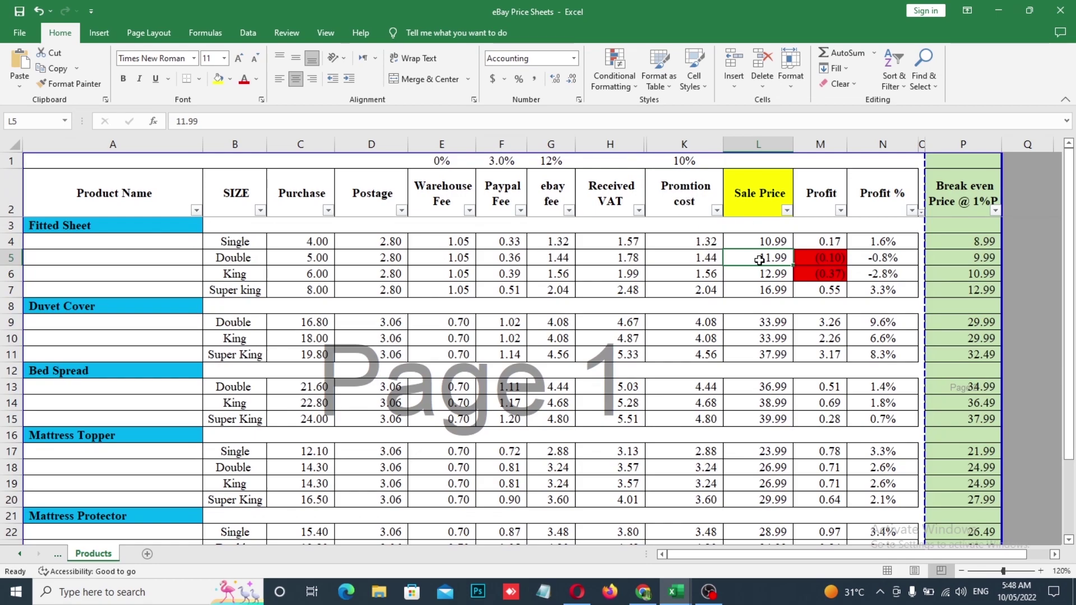
pyautogui.write('12.')
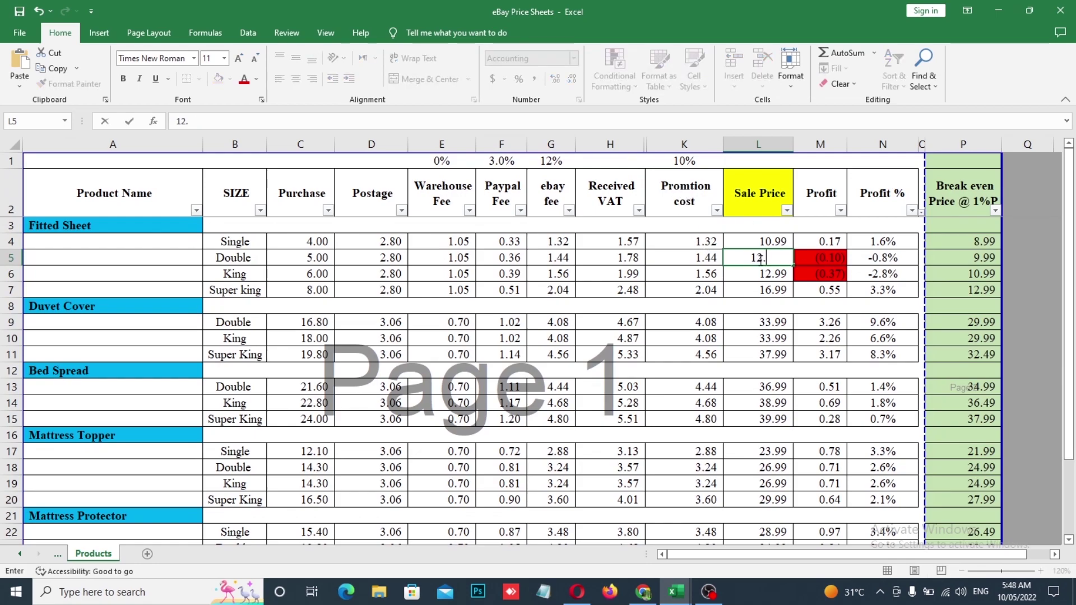
pyautogui.write('99')
pyautogui.press('Return')
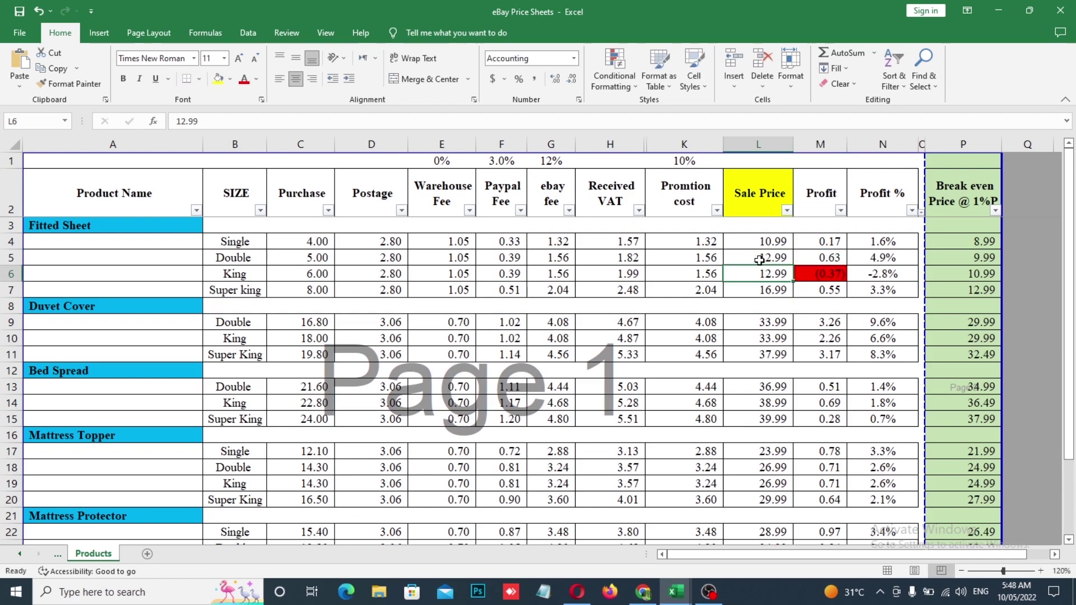
pyautogui.click(761, 257)
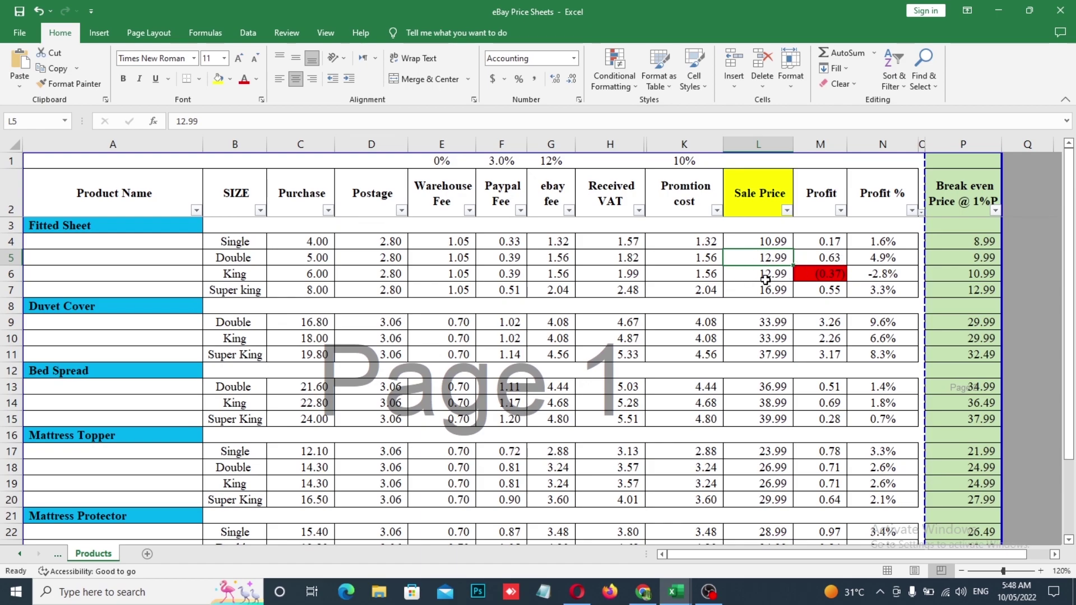
# - Set the King fitted sheet's sale price to 14.99
pyautogui.click(229, 274)
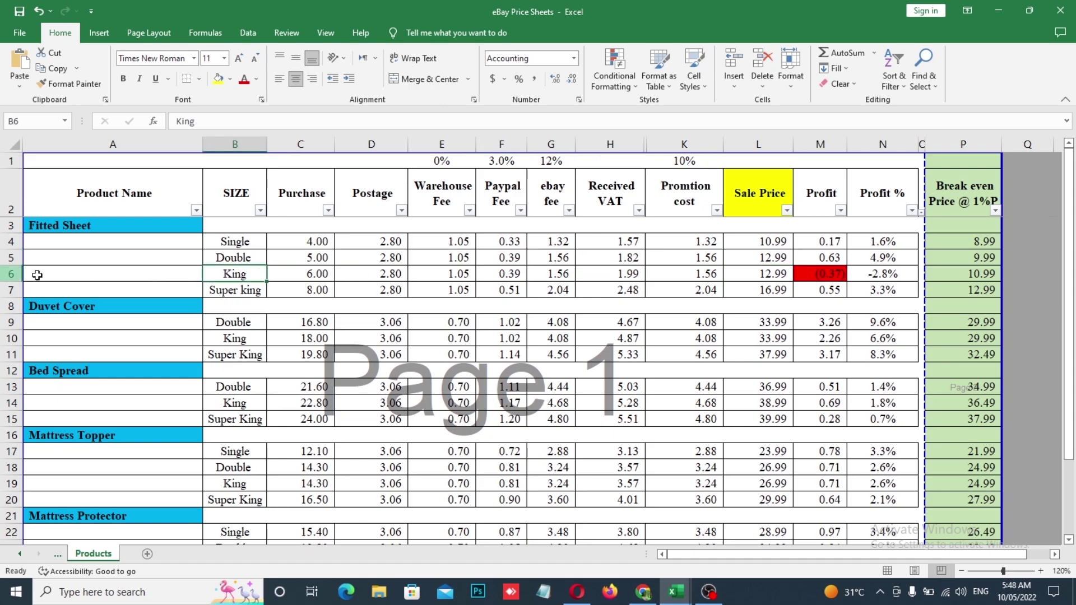
pyautogui.click(772, 274)
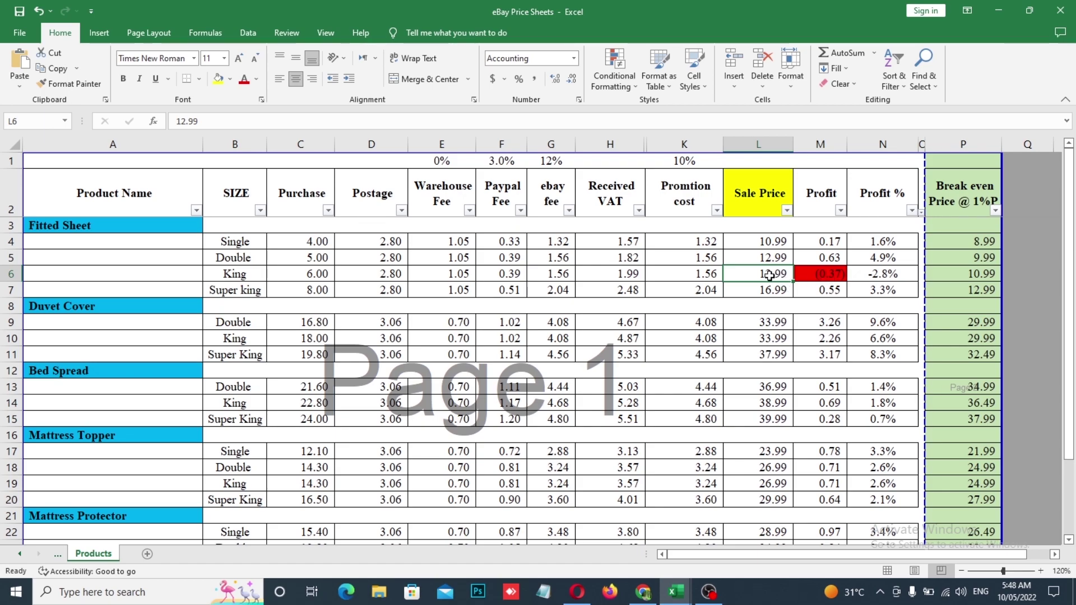
pyautogui.write('14.99')
pyautogui.press('Return')
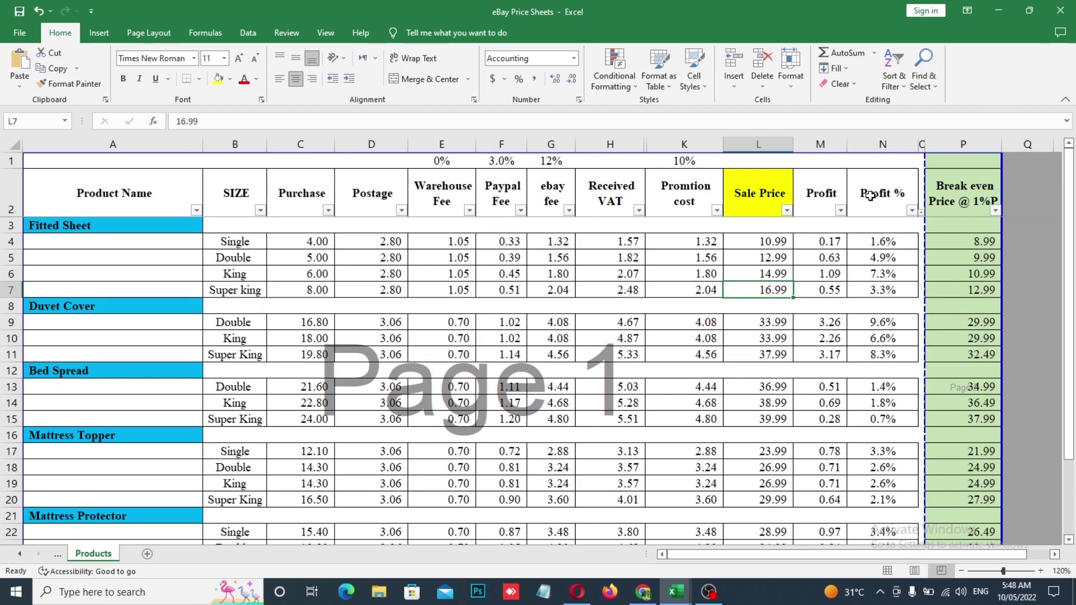
# - Set the promotion cost rate to 2%
pyautogui.click(679, 162)
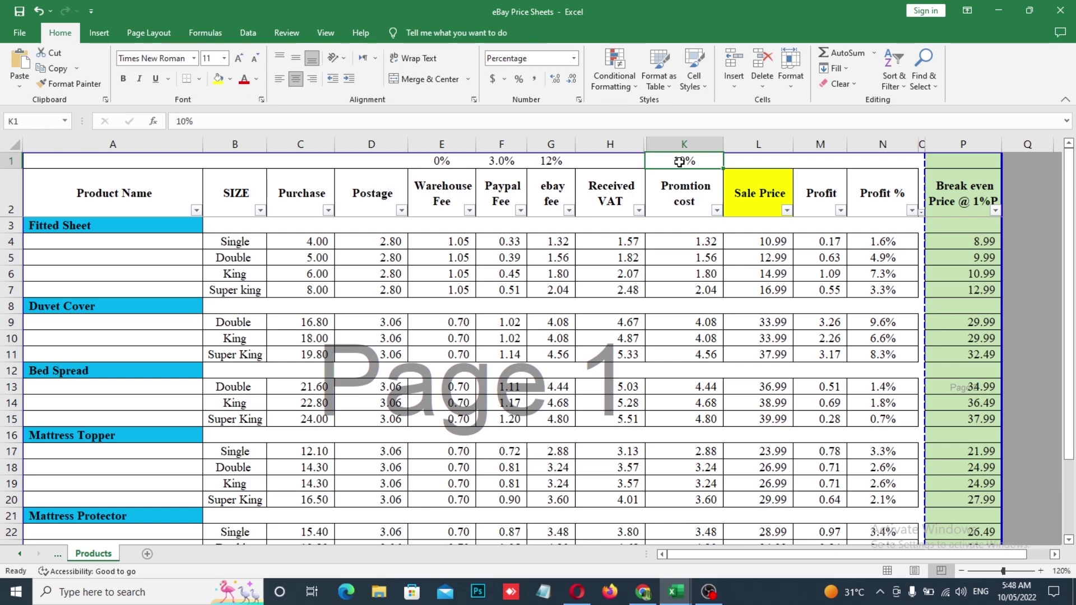
pyautogui.write('2')
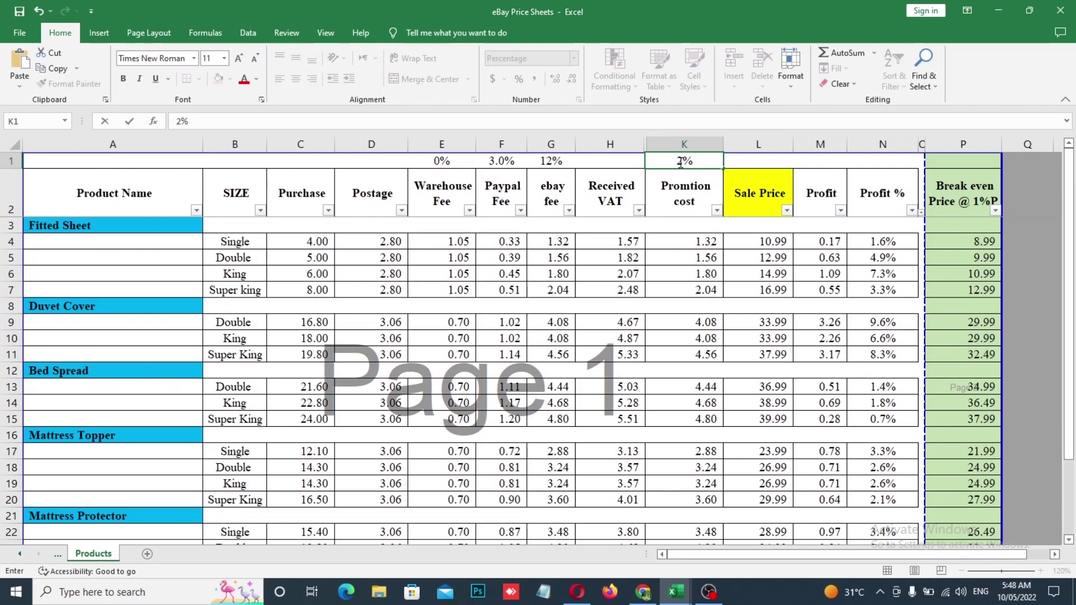
pyautogui.press('Return')
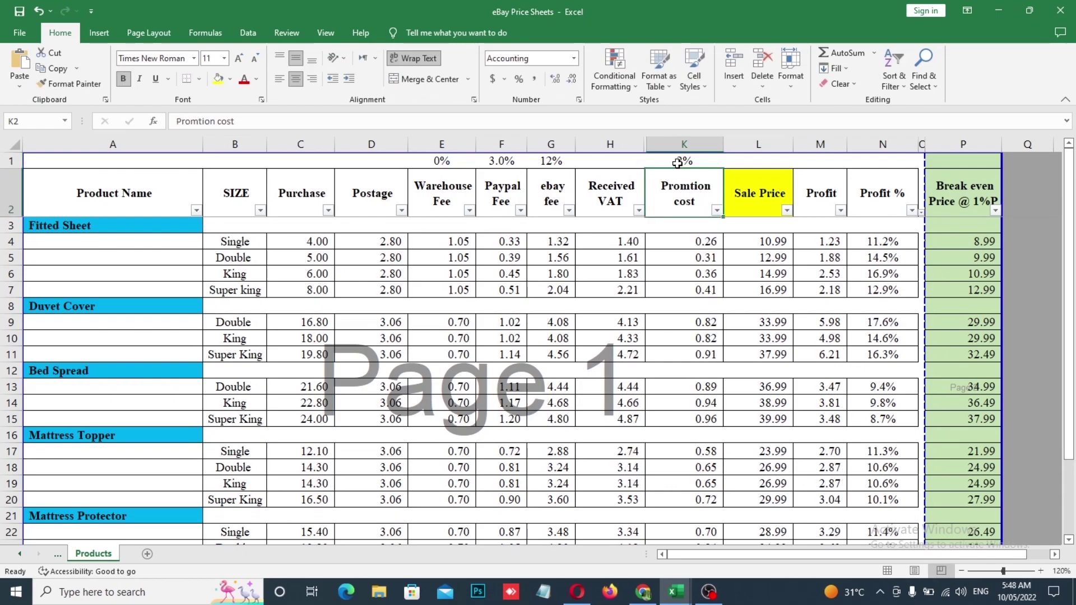
pyautogui.click(678, 162)
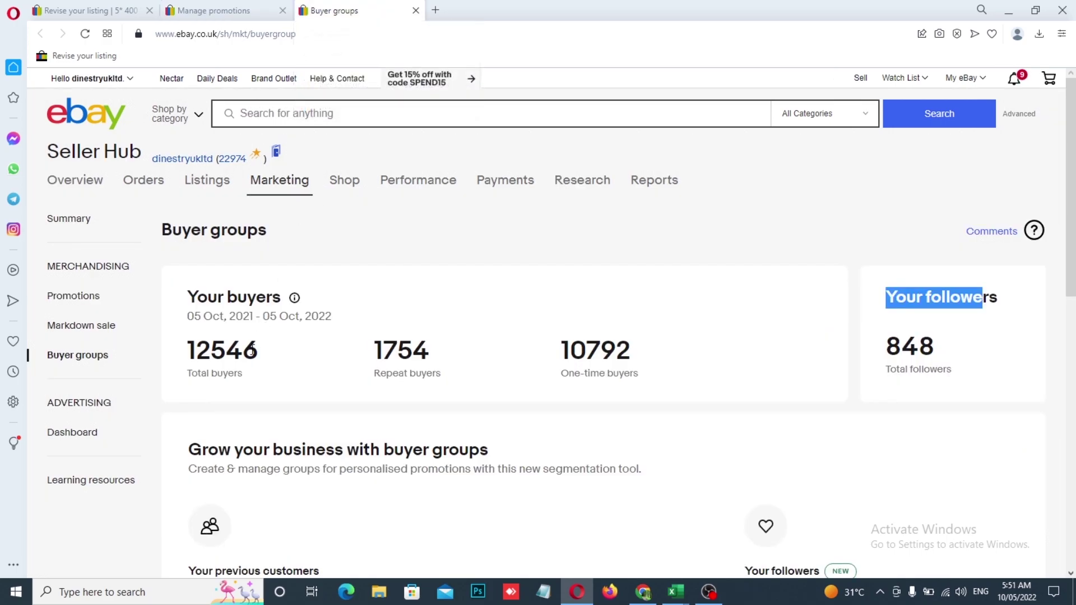
# - In eBay Seller Hub, review the Buyer groups options for previous customers, followers and group management, and open the Manage promotions page
pyautogui.scroll(-2, 254, 355)
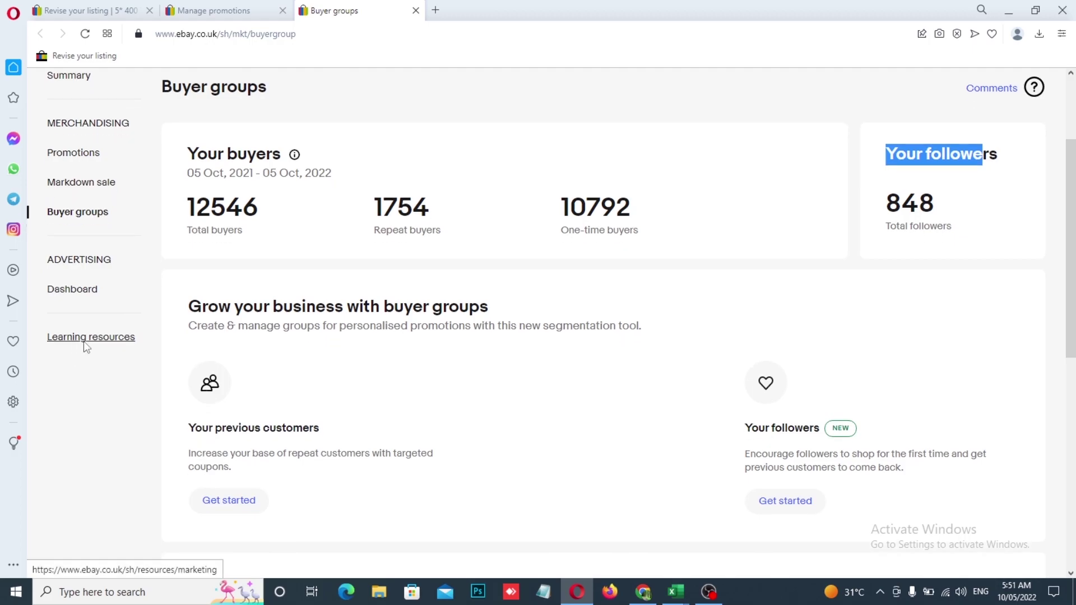
pyautogui.scroll(-6, 173, 367)
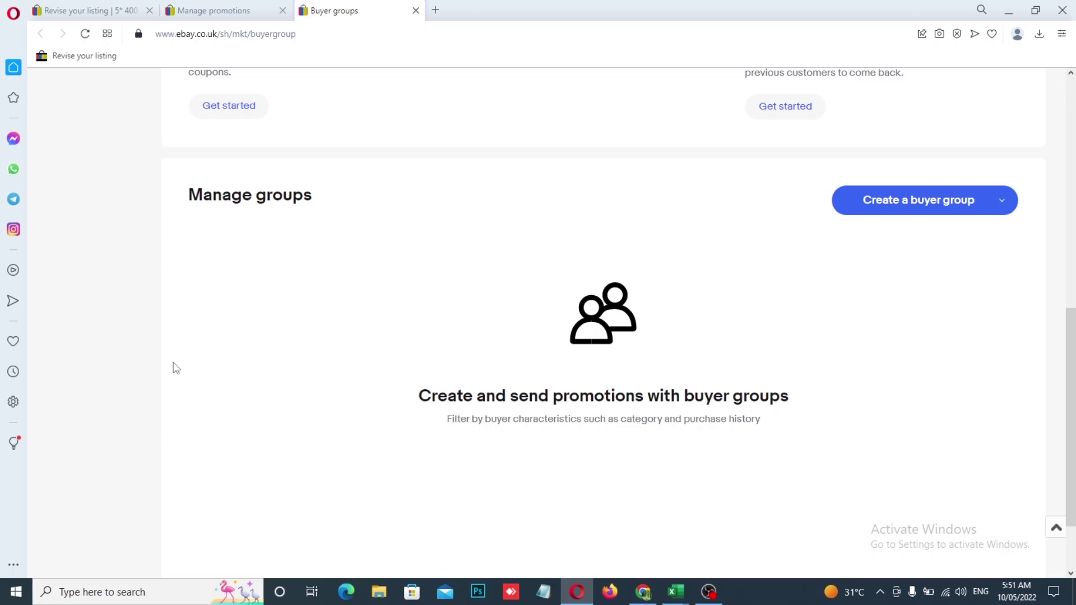
pyautogui.scroll(6, 176, 367)
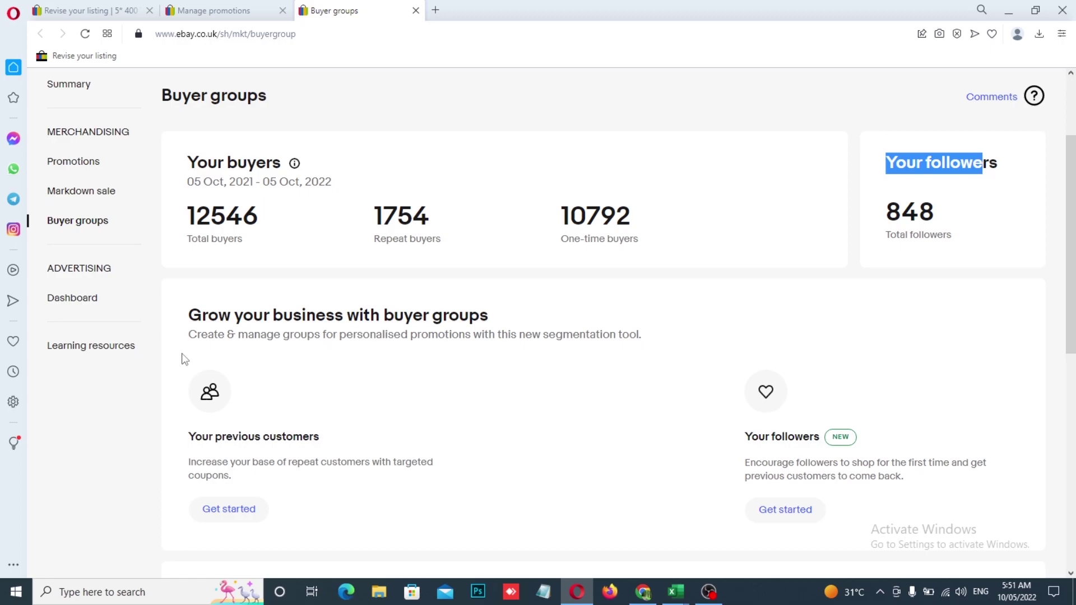
pyautogui.scroll(-4, 101, 331)
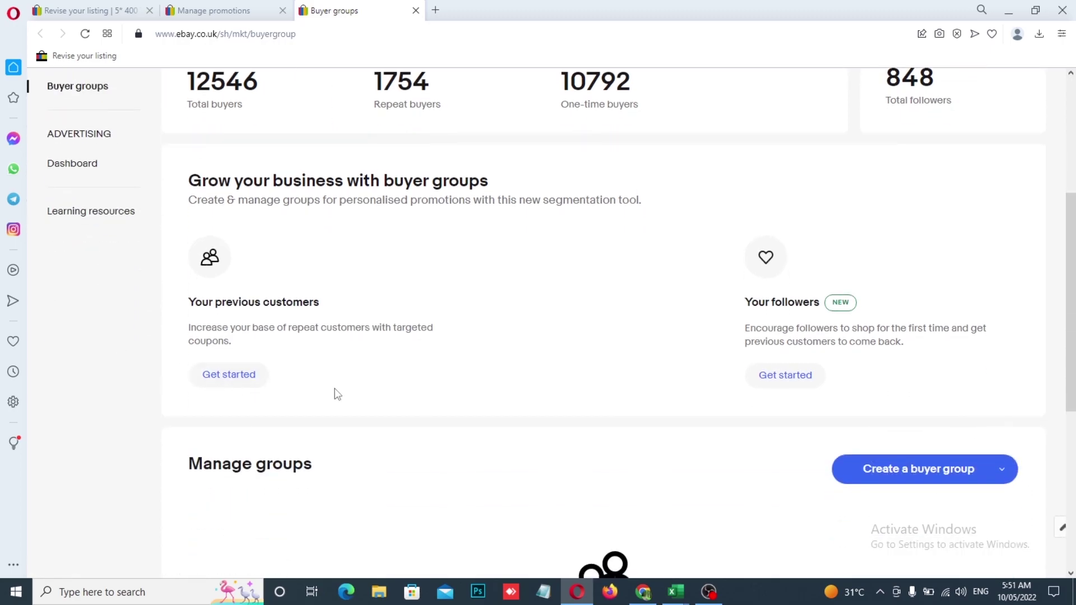
pyautogui.click(245, 8)
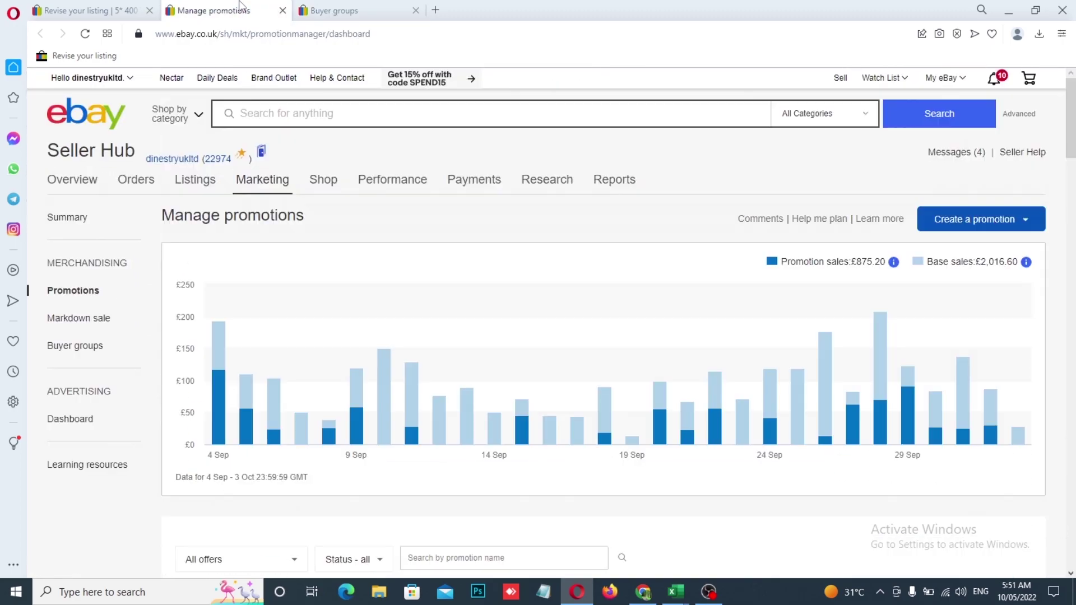